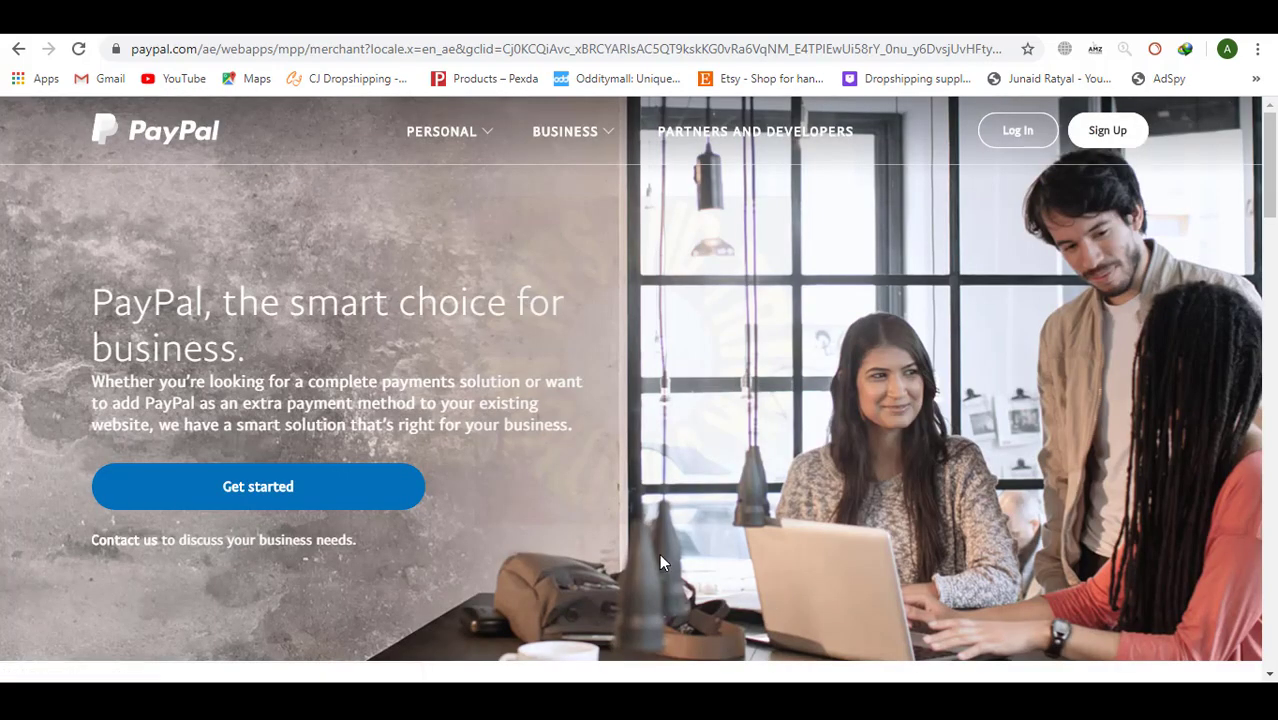
Start a business sign-up for the United Arab Emirates and submit the pasted account e-mail.
click(276, 499)
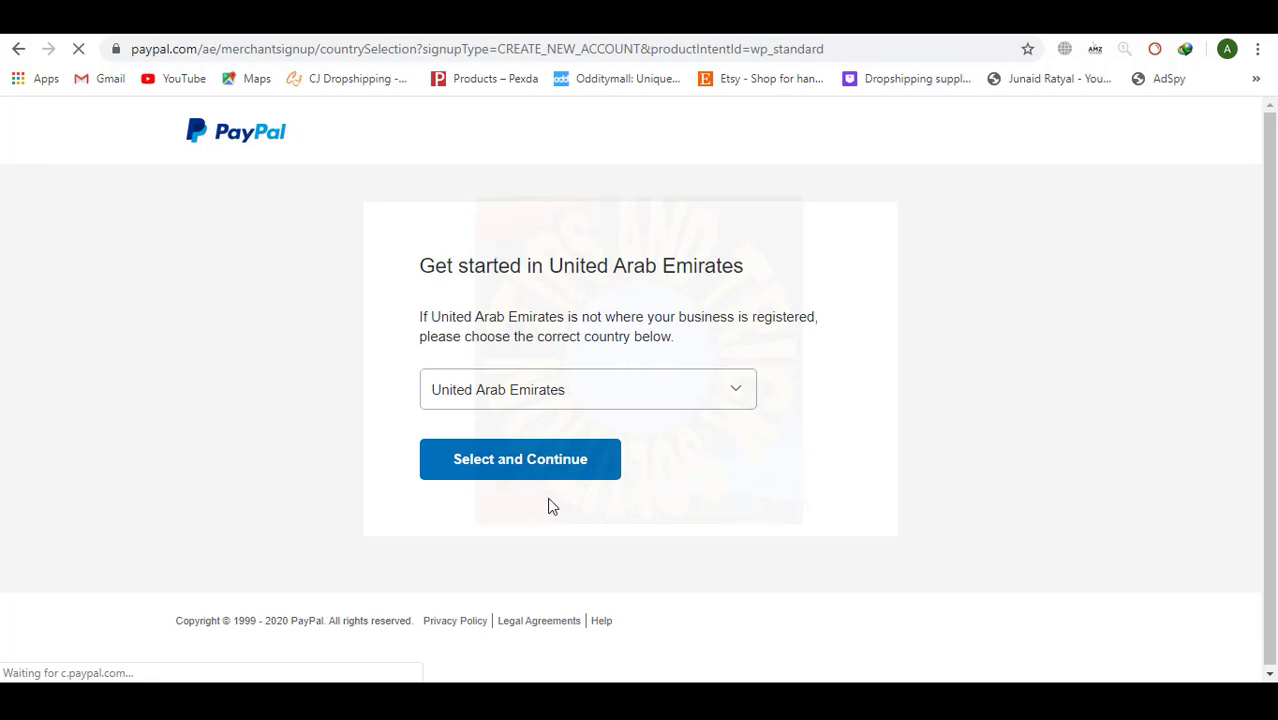
click(553, 462)
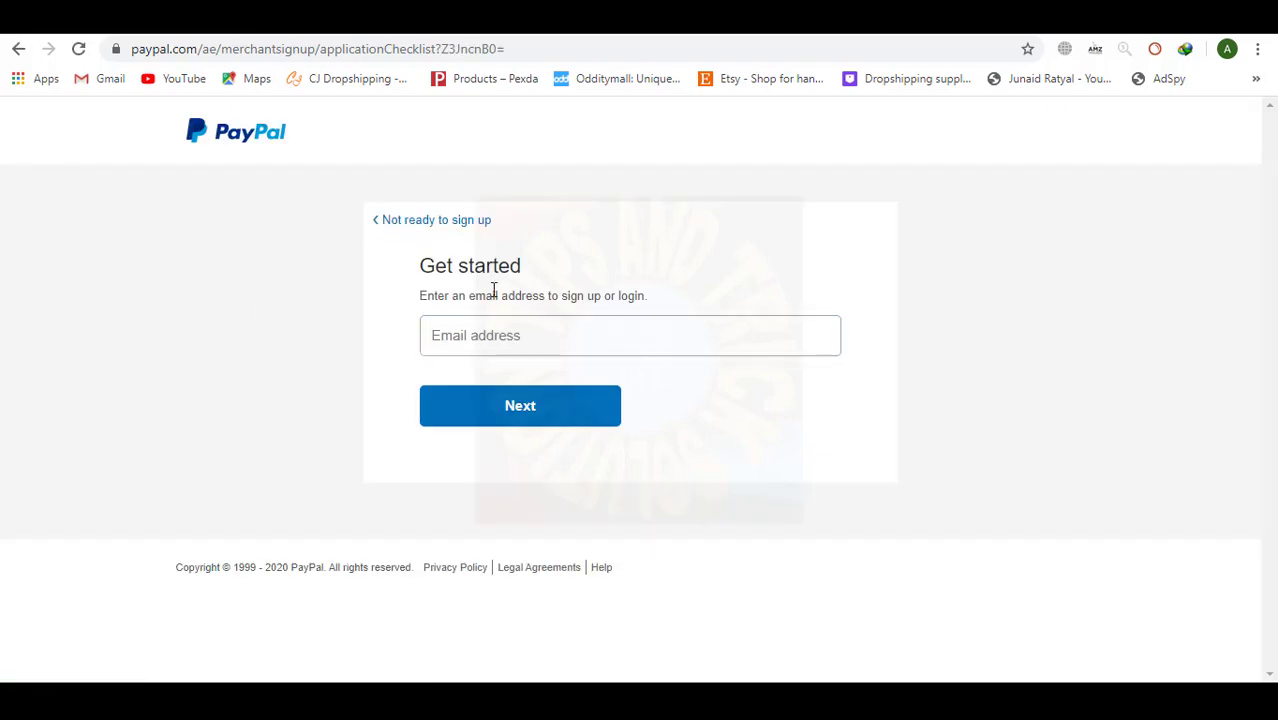
right_click(500, 338)
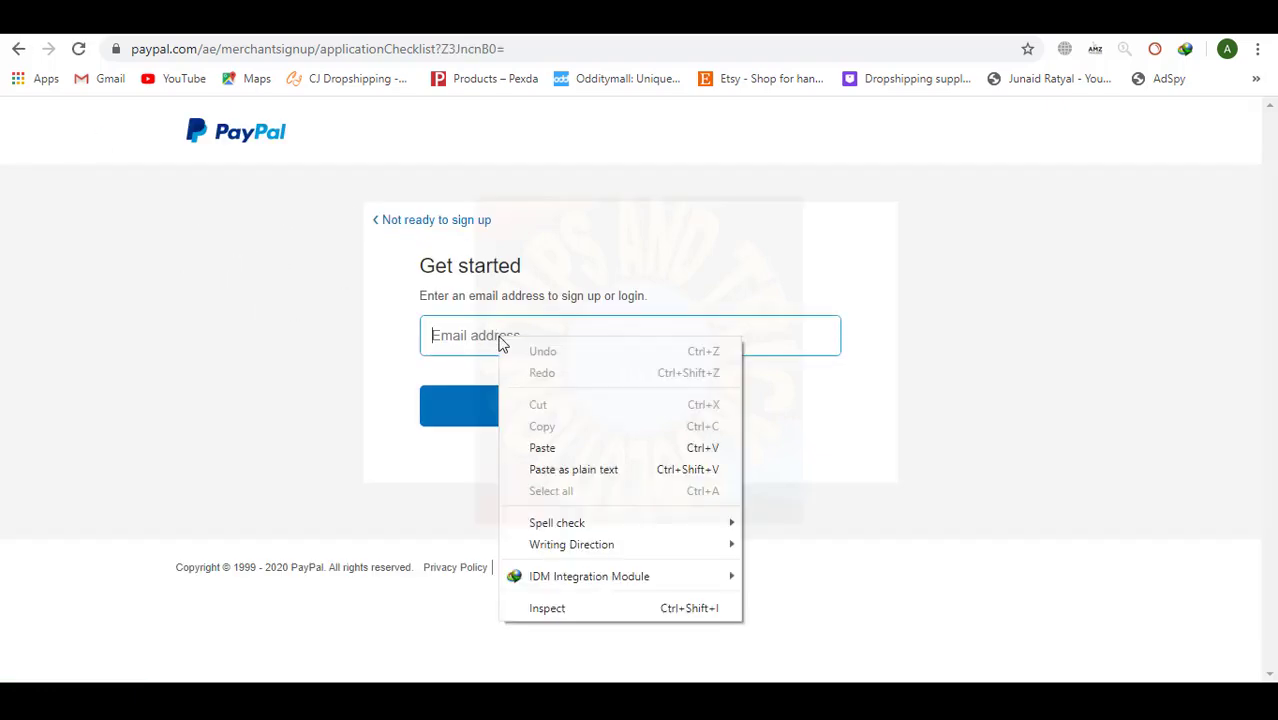
click(545, 445)
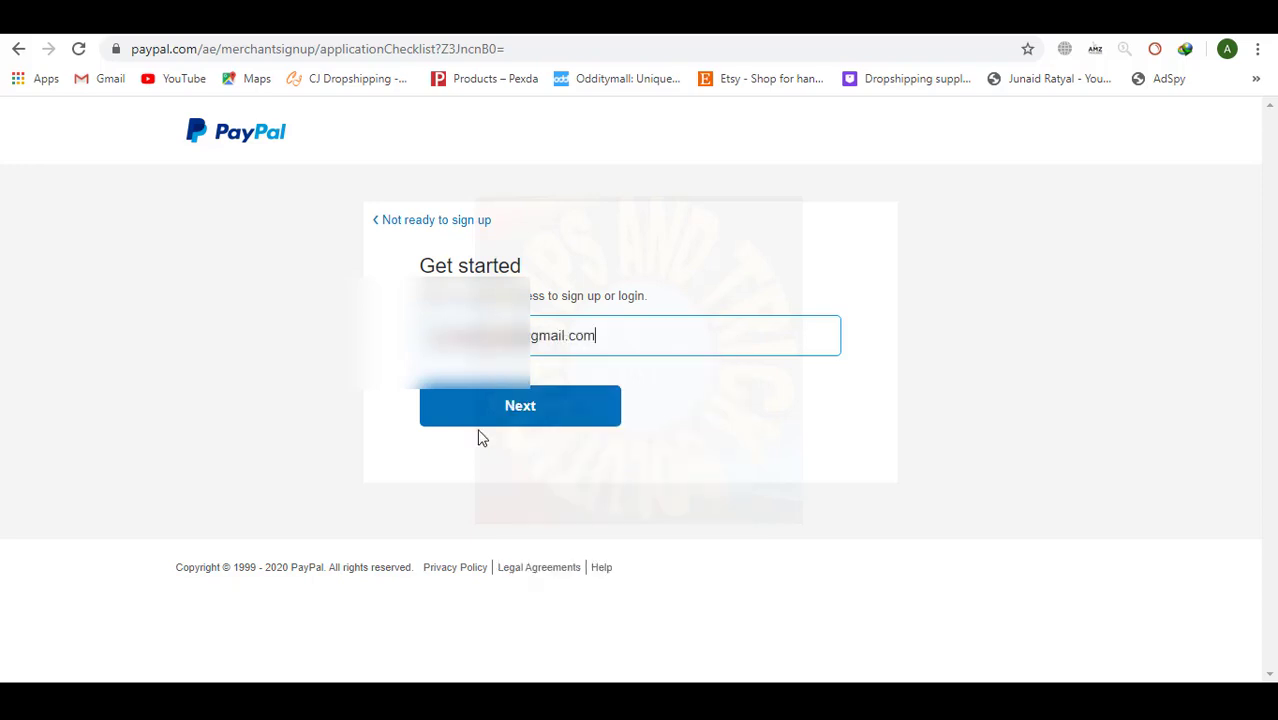
click(525, 407)
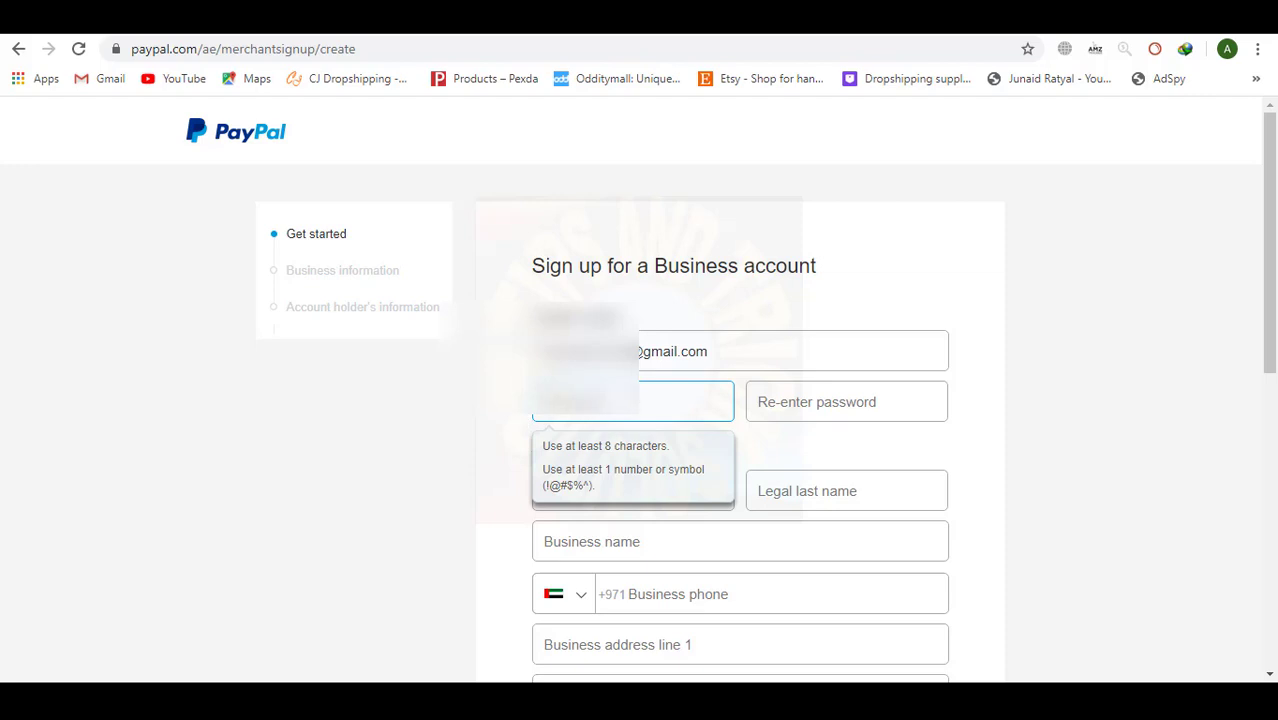
Enter the account password and re-enter it to confirm.
key(ctrl+v)
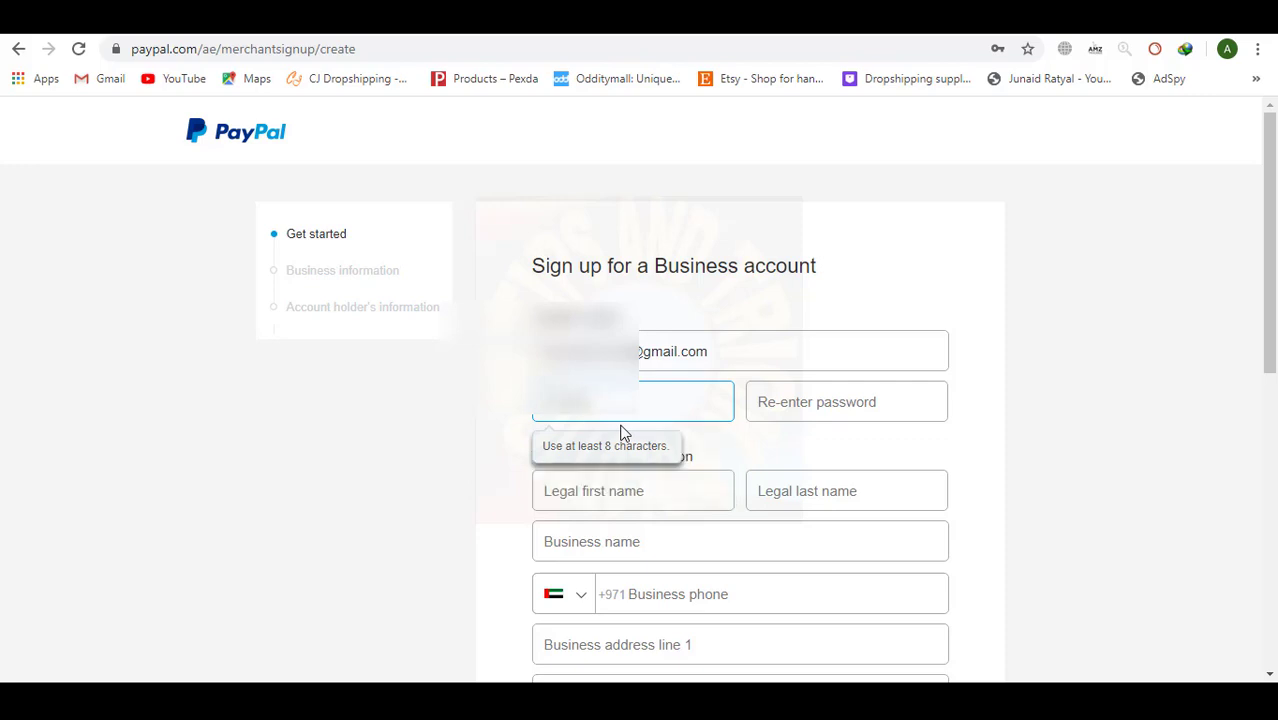
key(Tab)
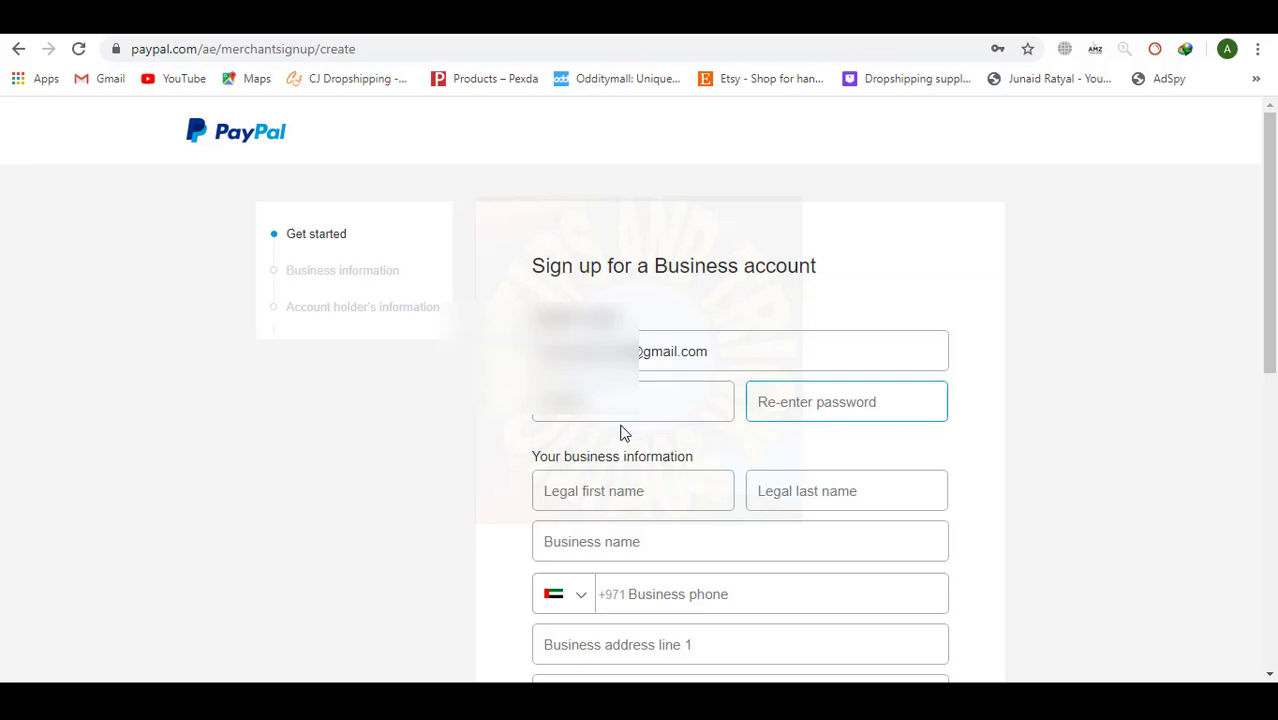
text(•••)
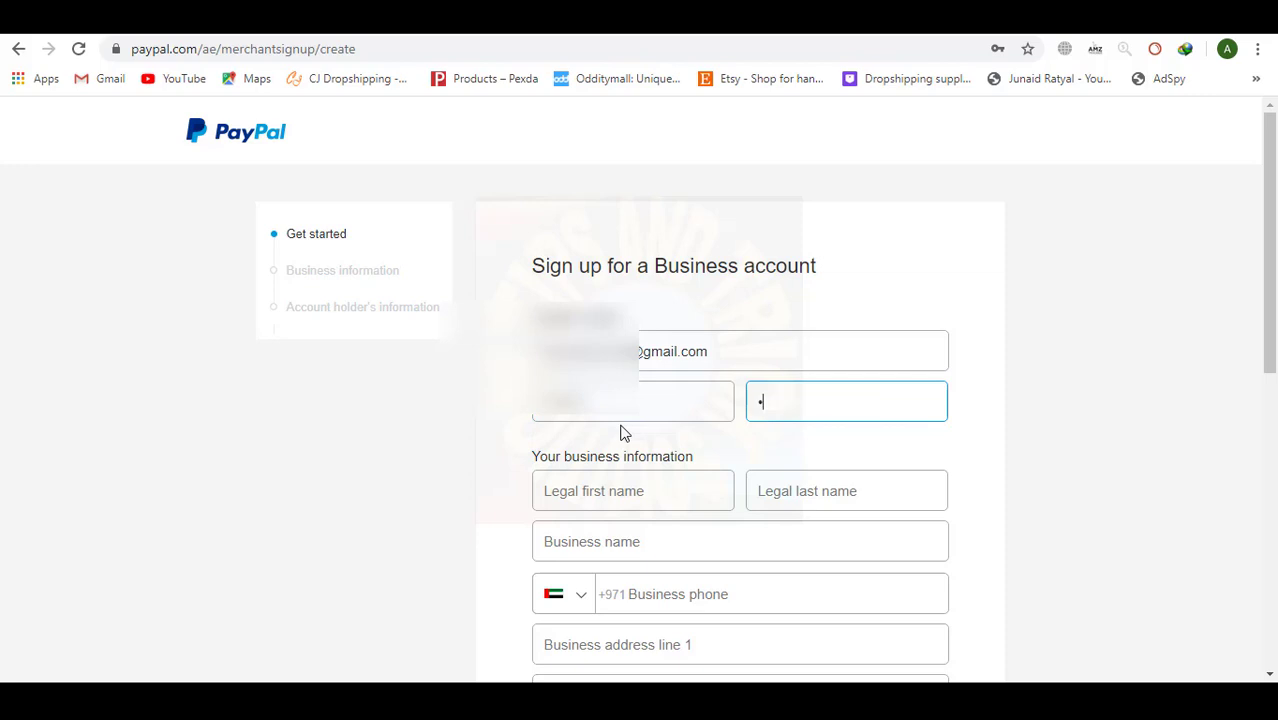
text(•••••)
scroll(444, 478, down, 1)
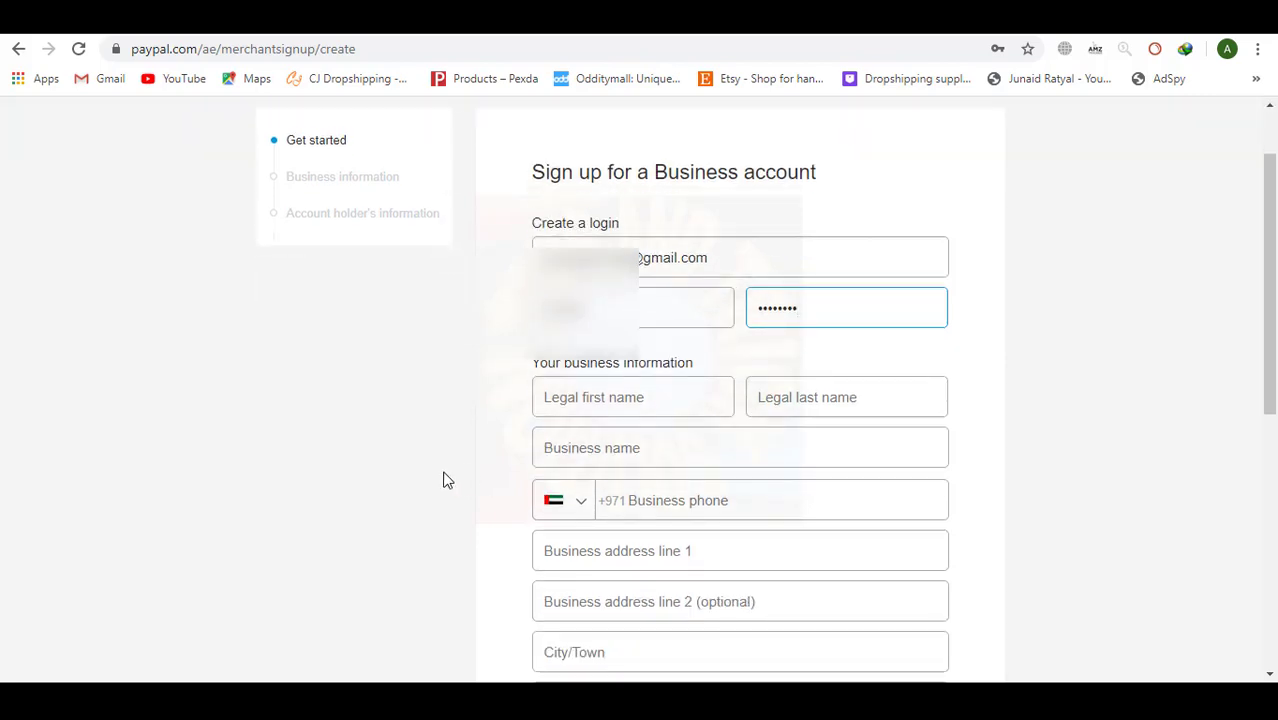
Fill in the contact's legal first and last names and move on to the business phone field.
click(642, 395)
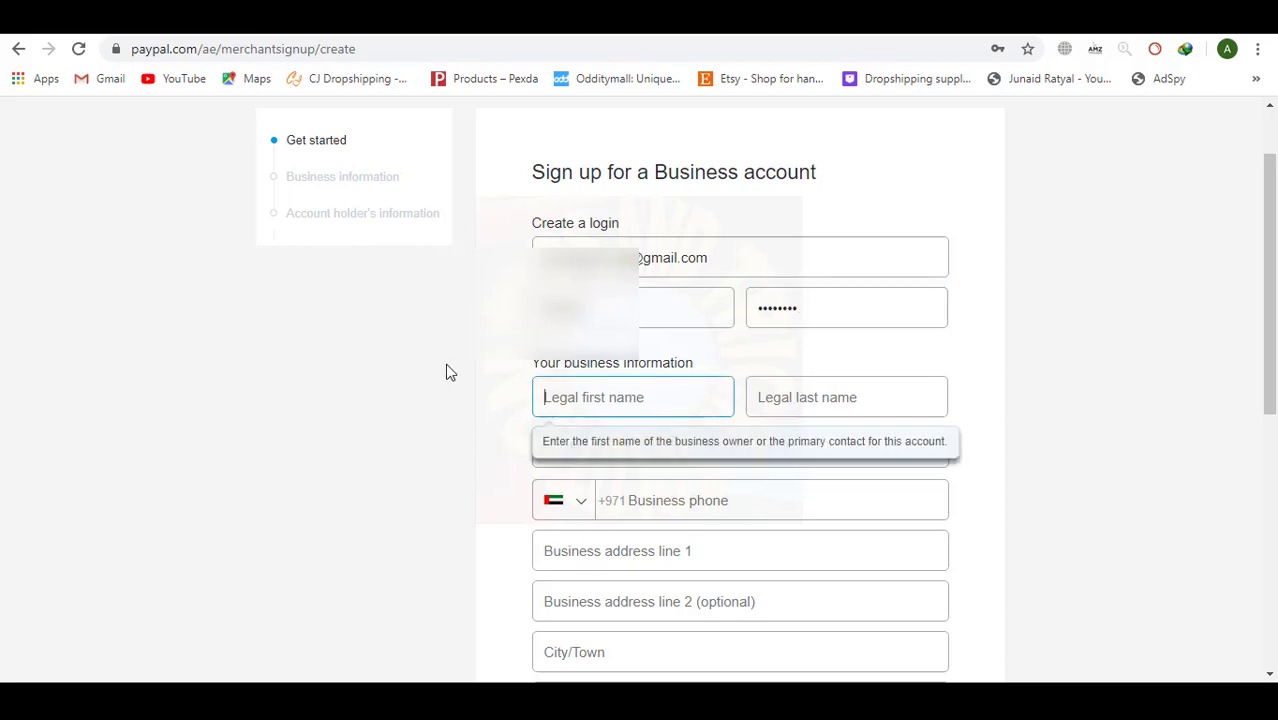
text(A)
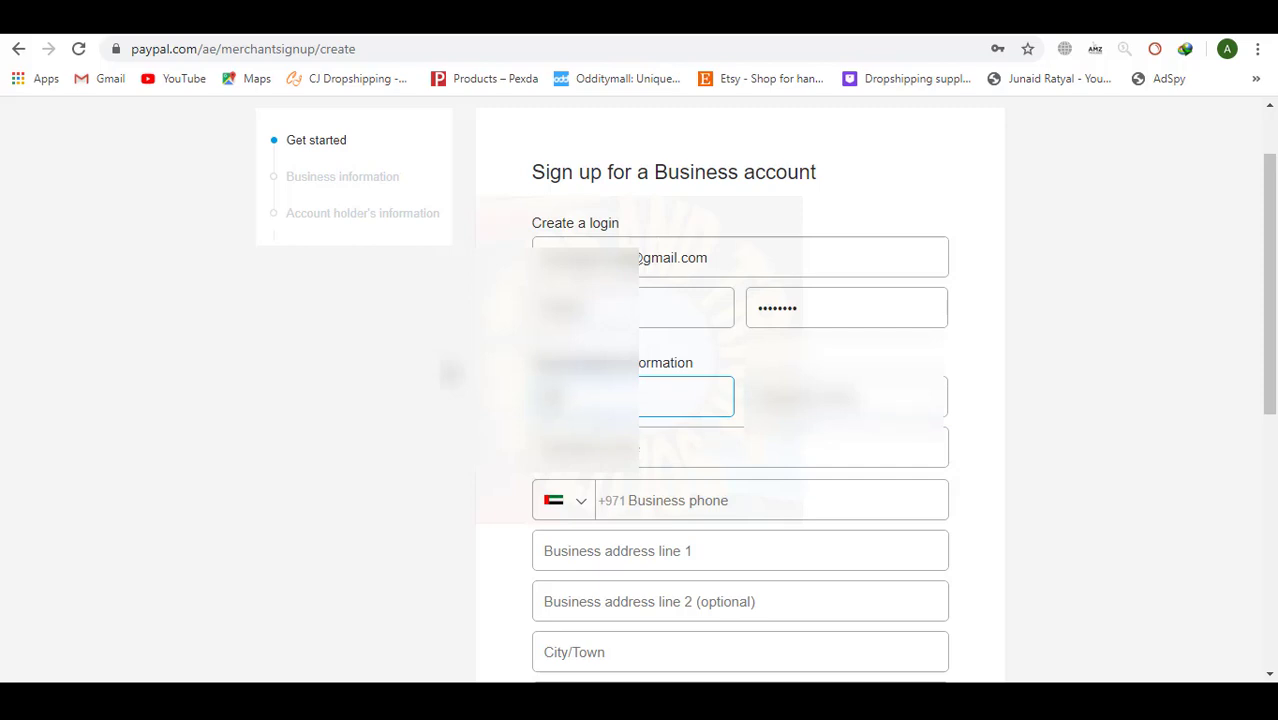
text(***)
key(Tab)
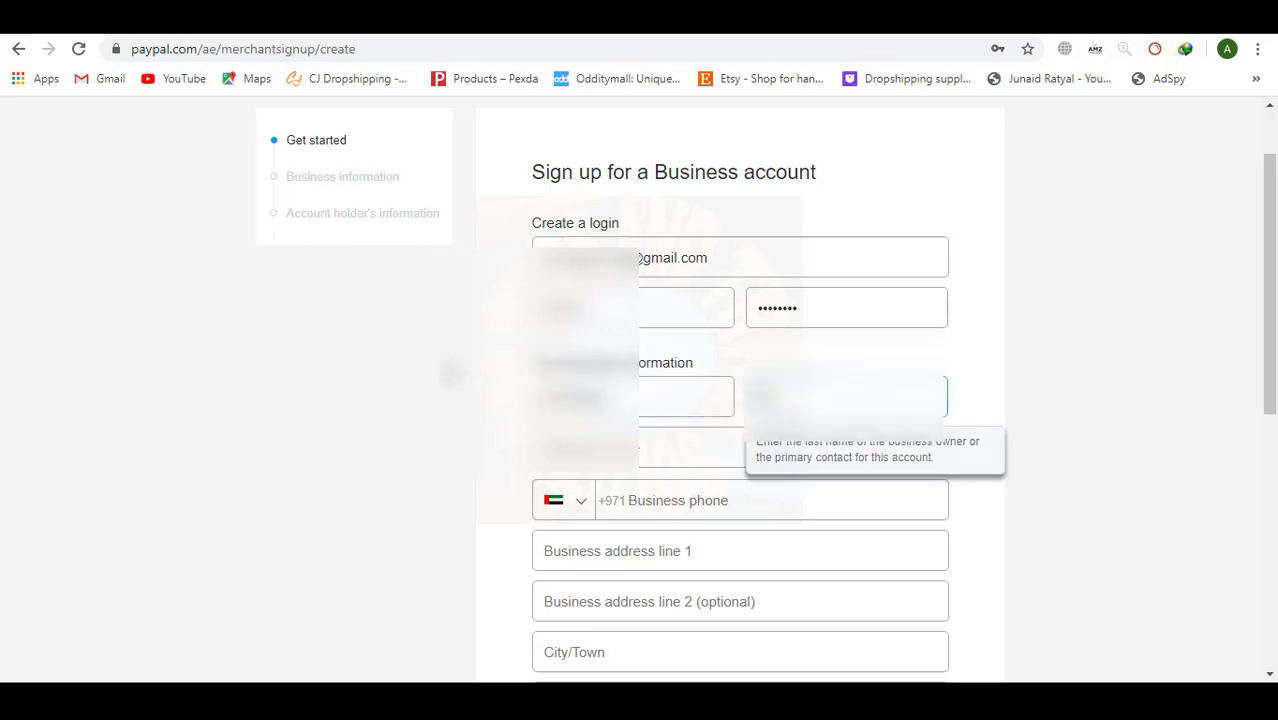
key(Tab)
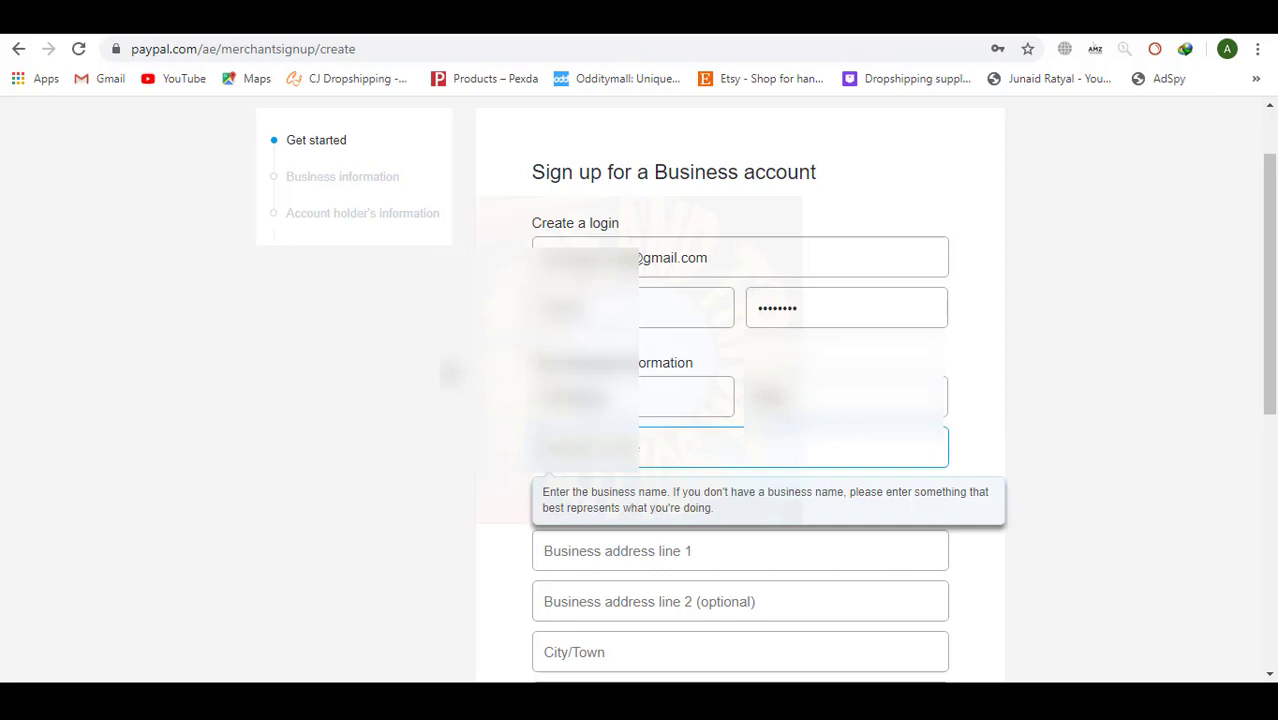
key(Tab)
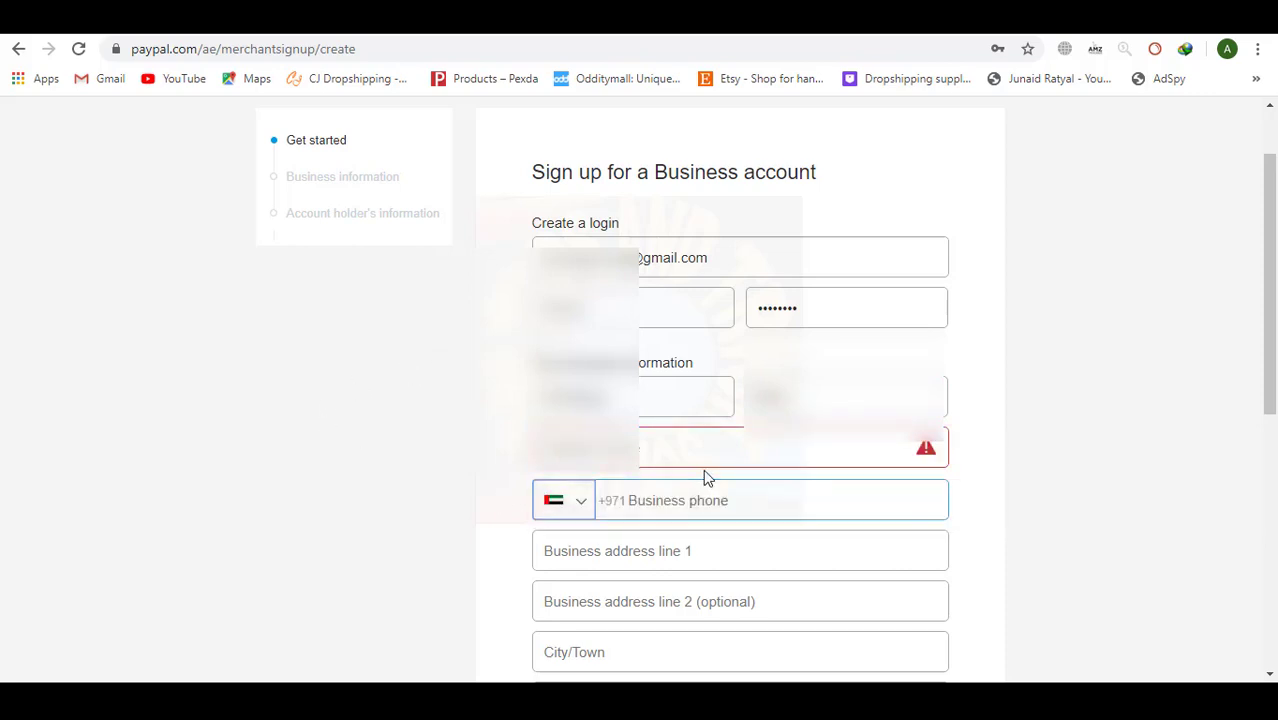
scroll(1035, 448, down, 1)
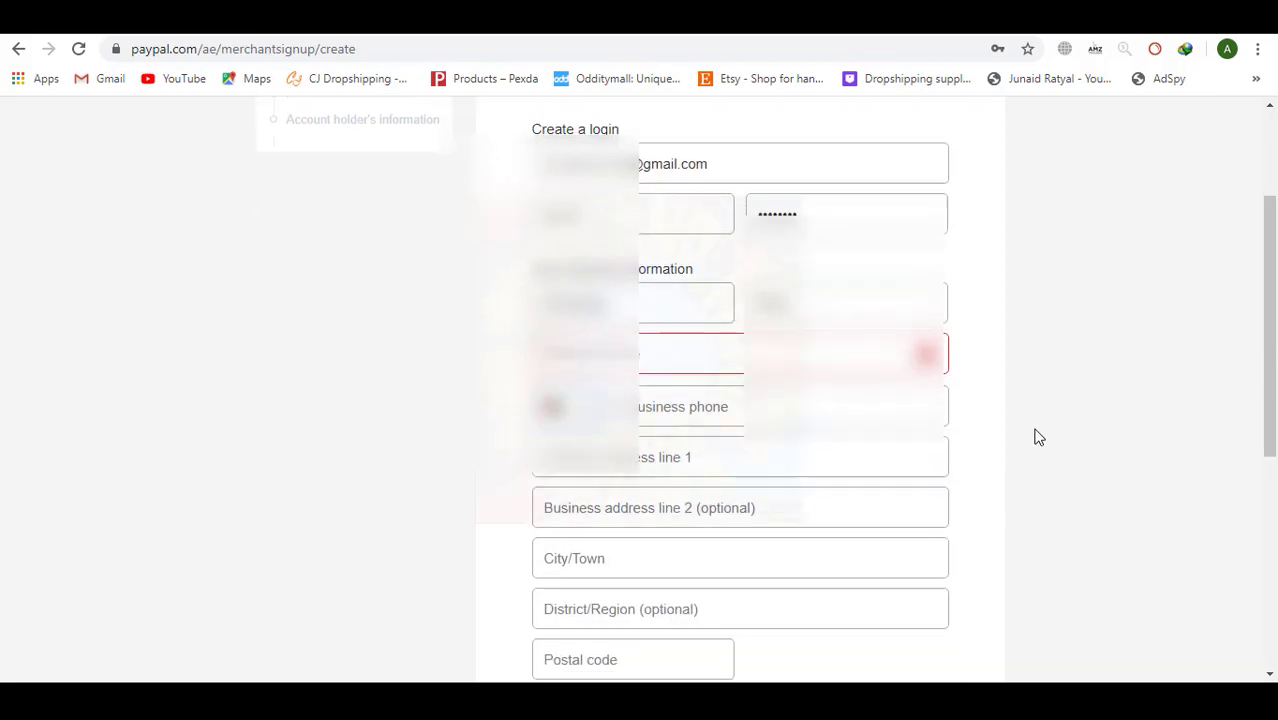
Change the business name to 'Tuskers'.
click(719, 358)
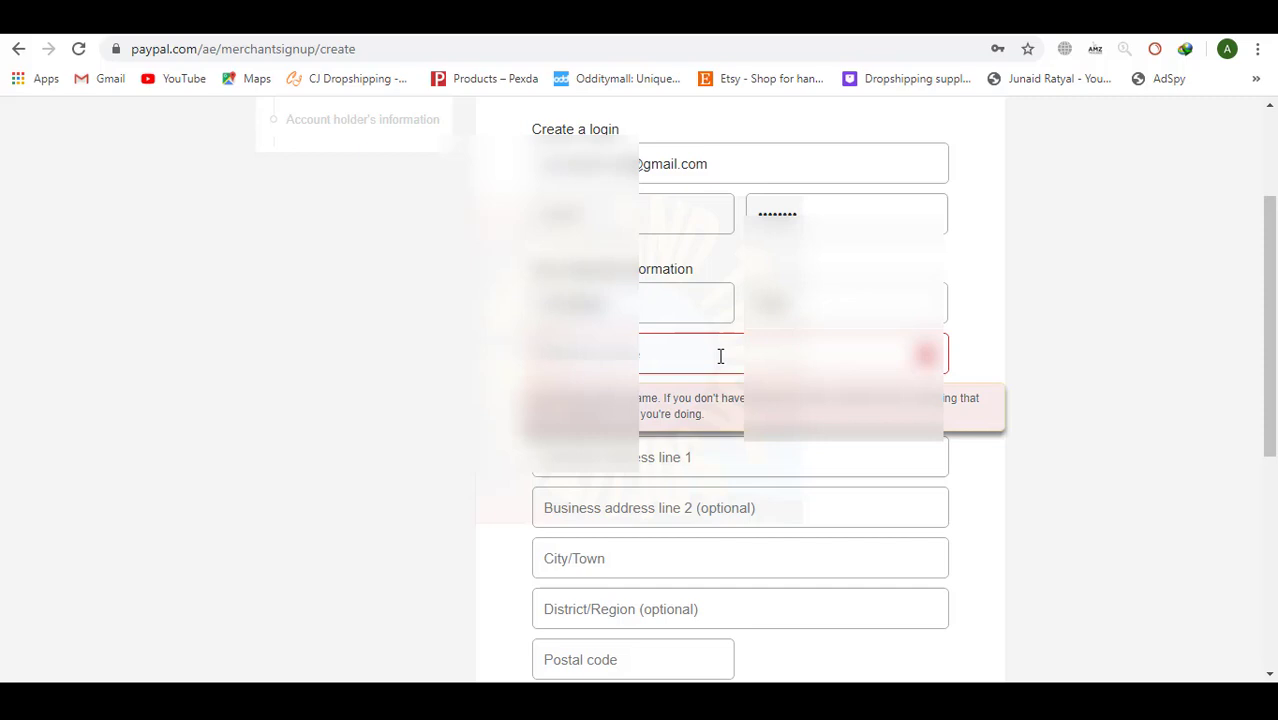
text(S)
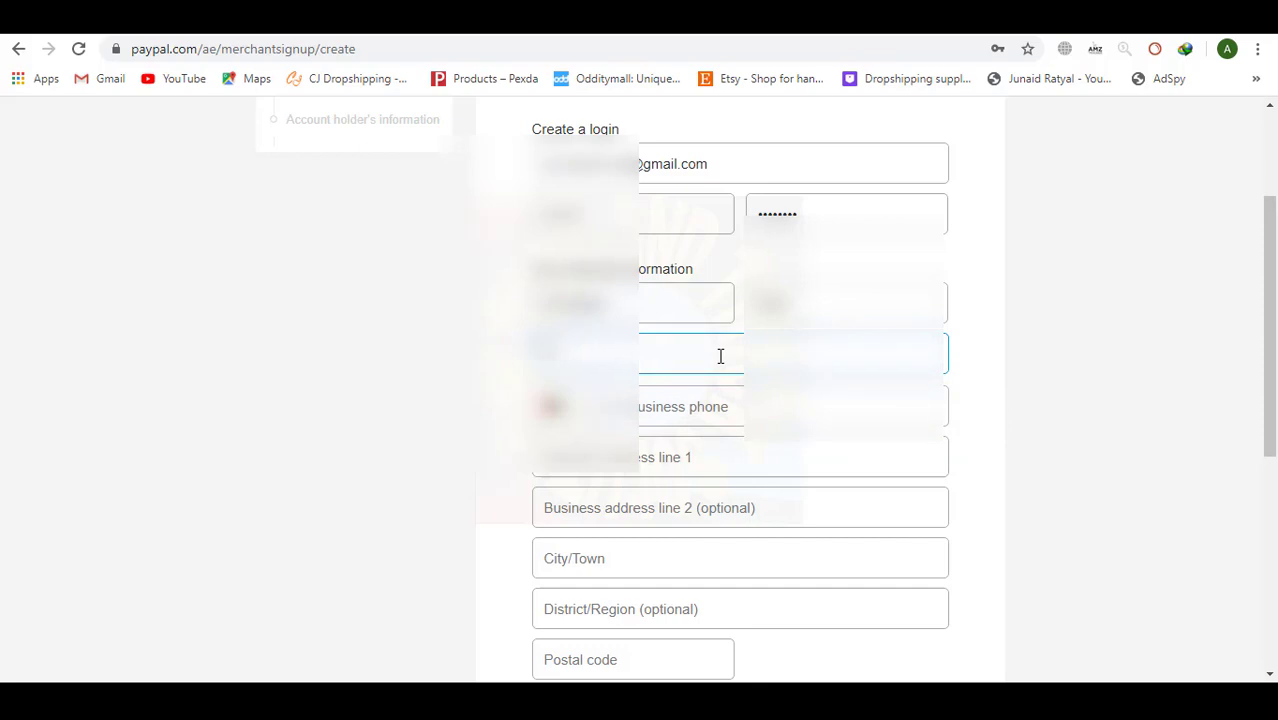
key(BackSpace)
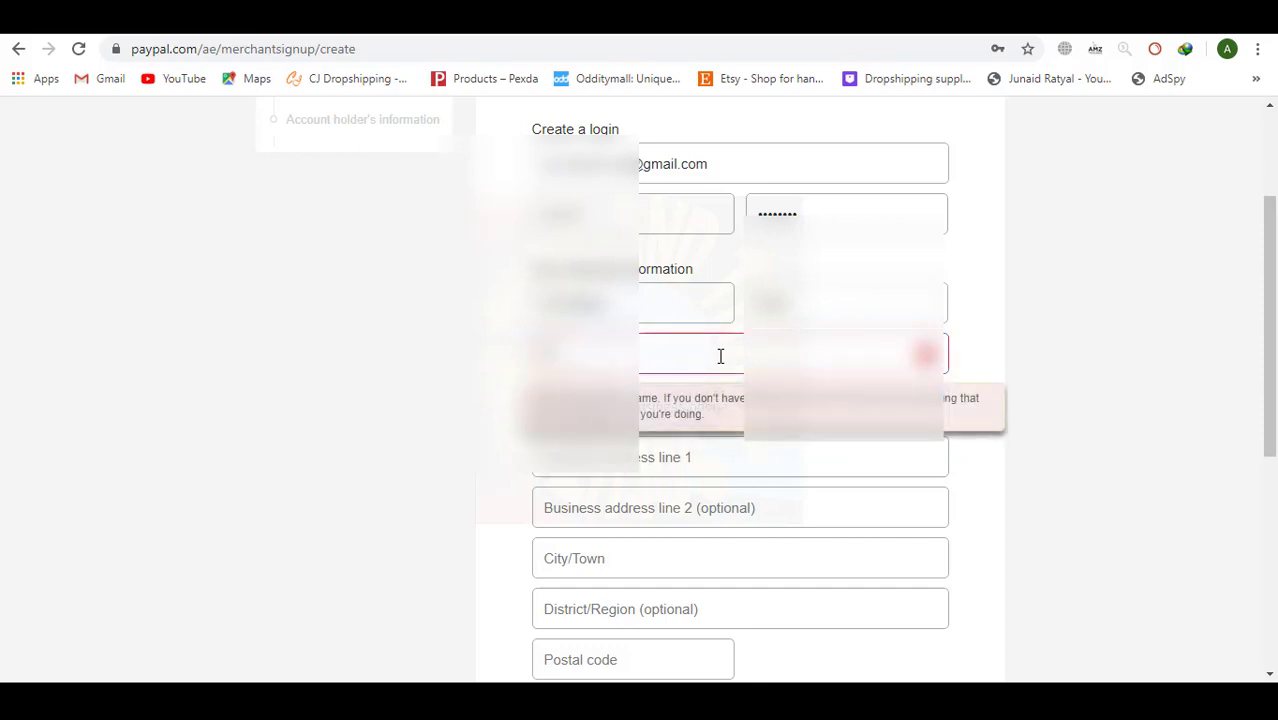
text(Tusk)
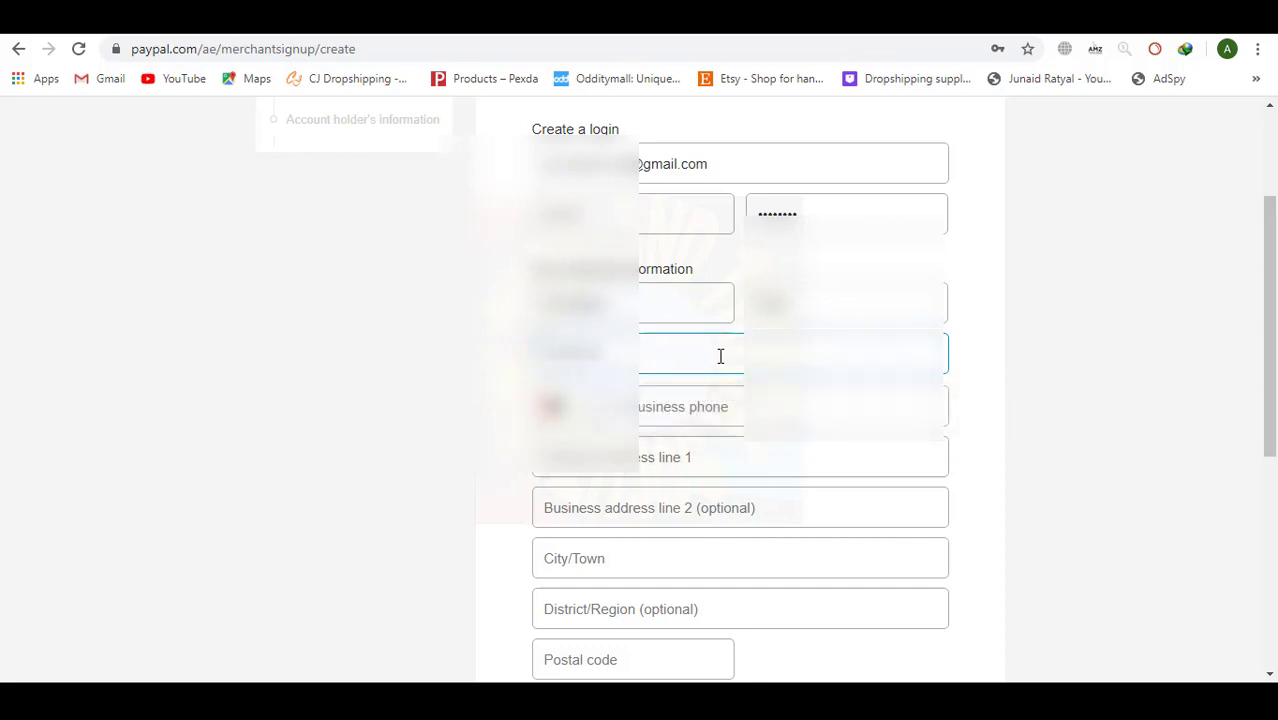
text(ers)
Copy the business phone number from the notes into the phone field.
click(690, 398)
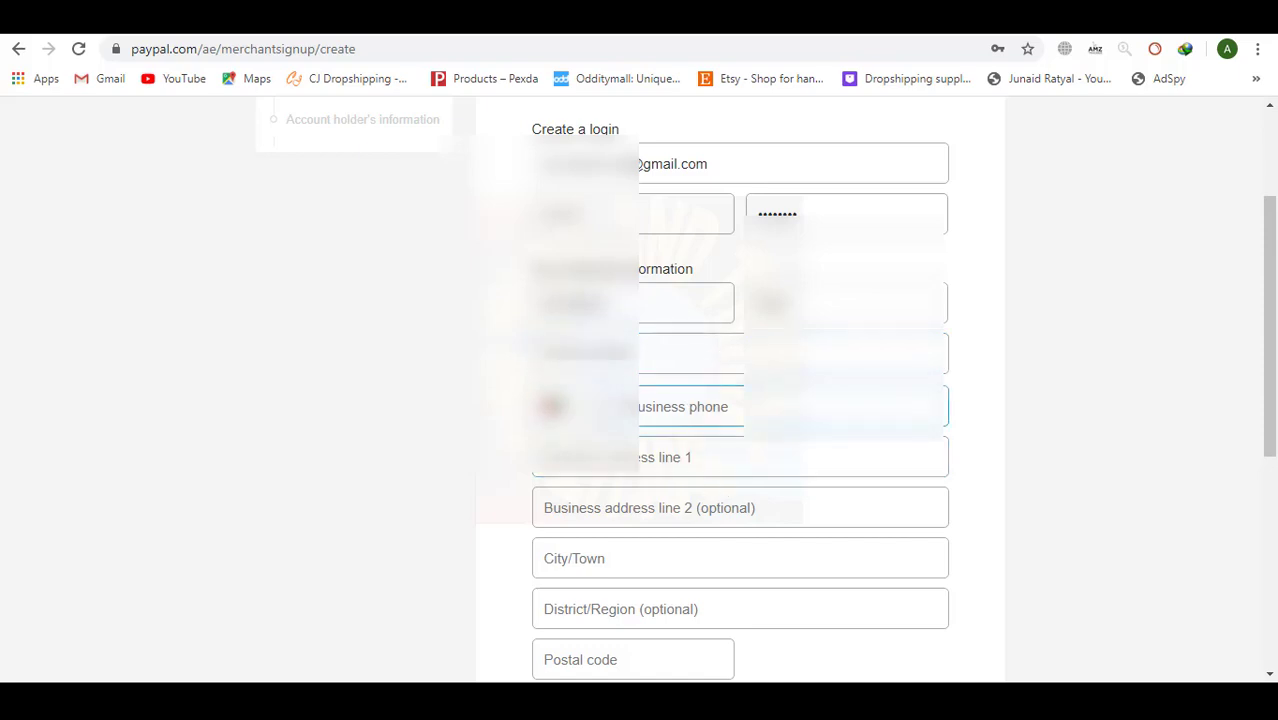
key(alt+Tab)
drag(486, 207, 245, 207)
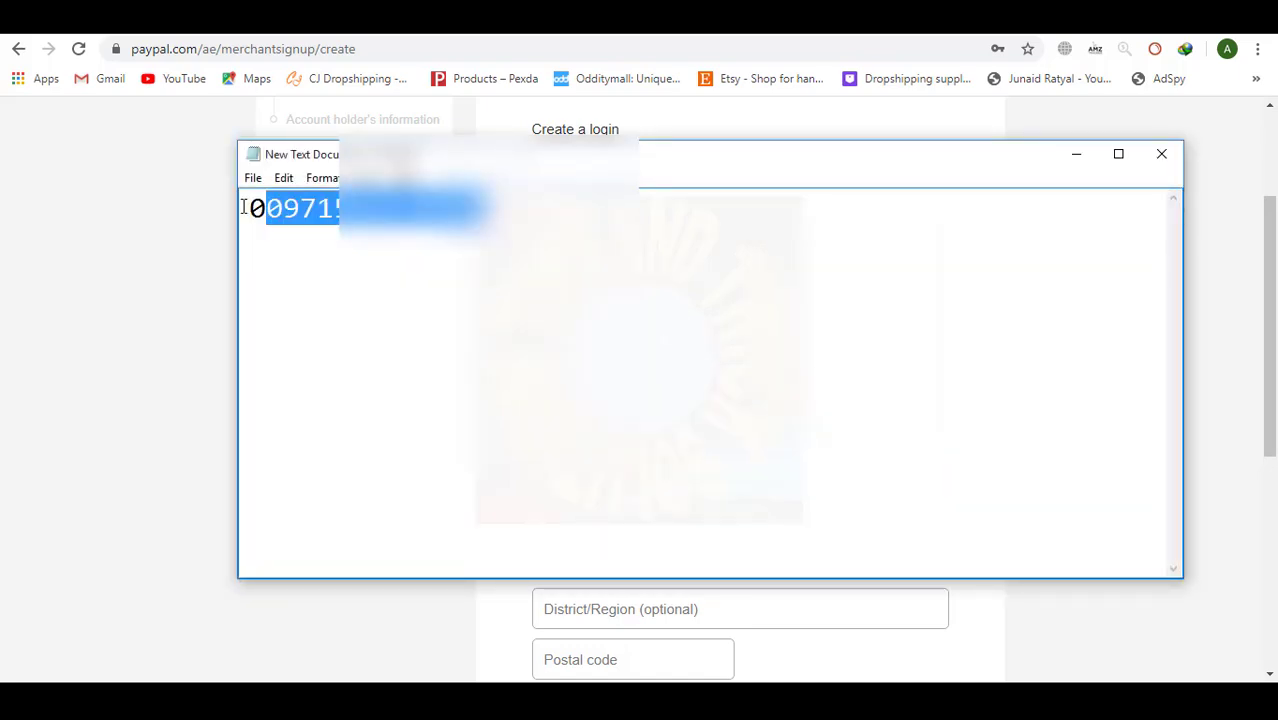
key(ctrl+c)
key(alt+Tab)
key(ctrl+v)
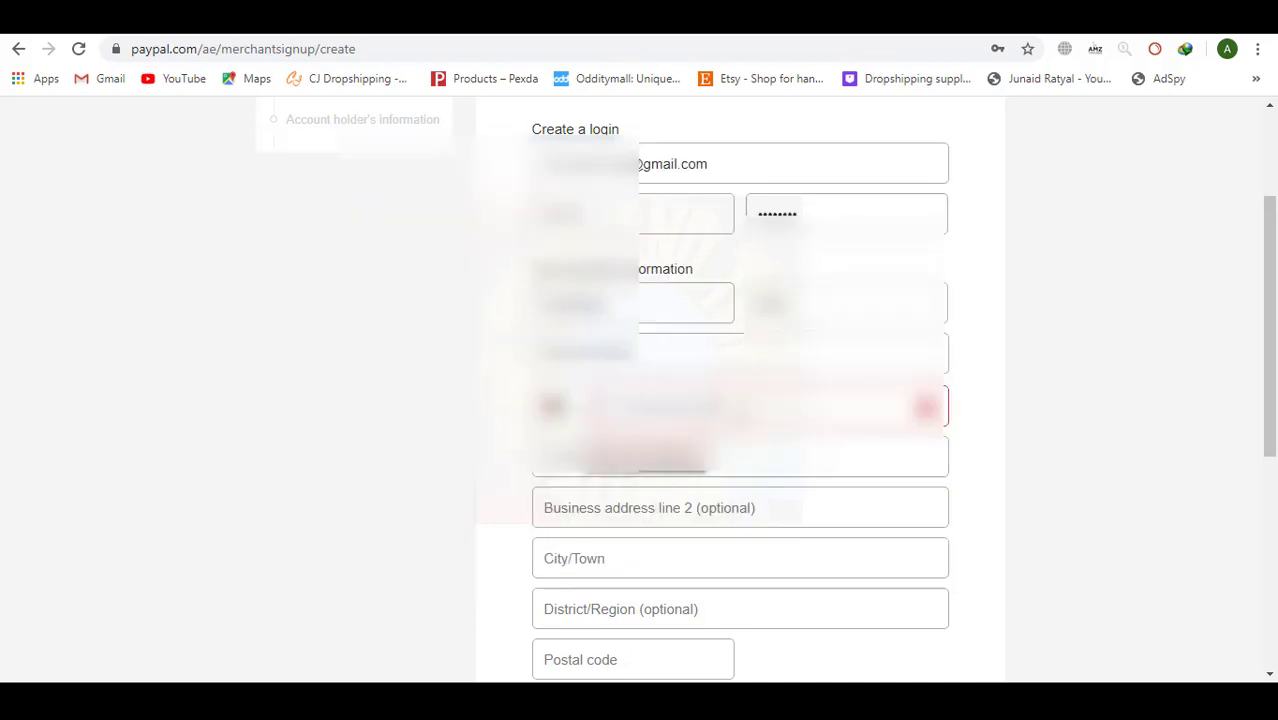
Fill in the business address with city Jebel Ali Parko and postal code 33494, accept the agreement, and submit.
click(740, 457)
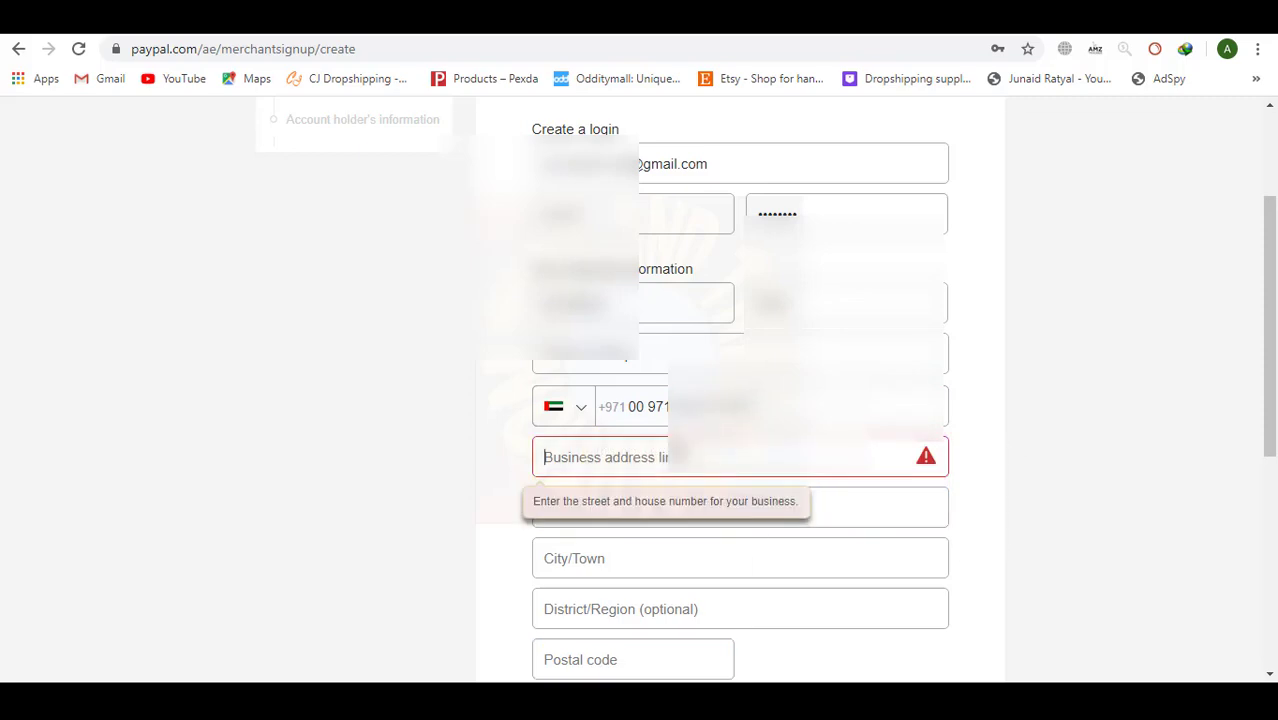
key(ctrl+v)
key(Tab)
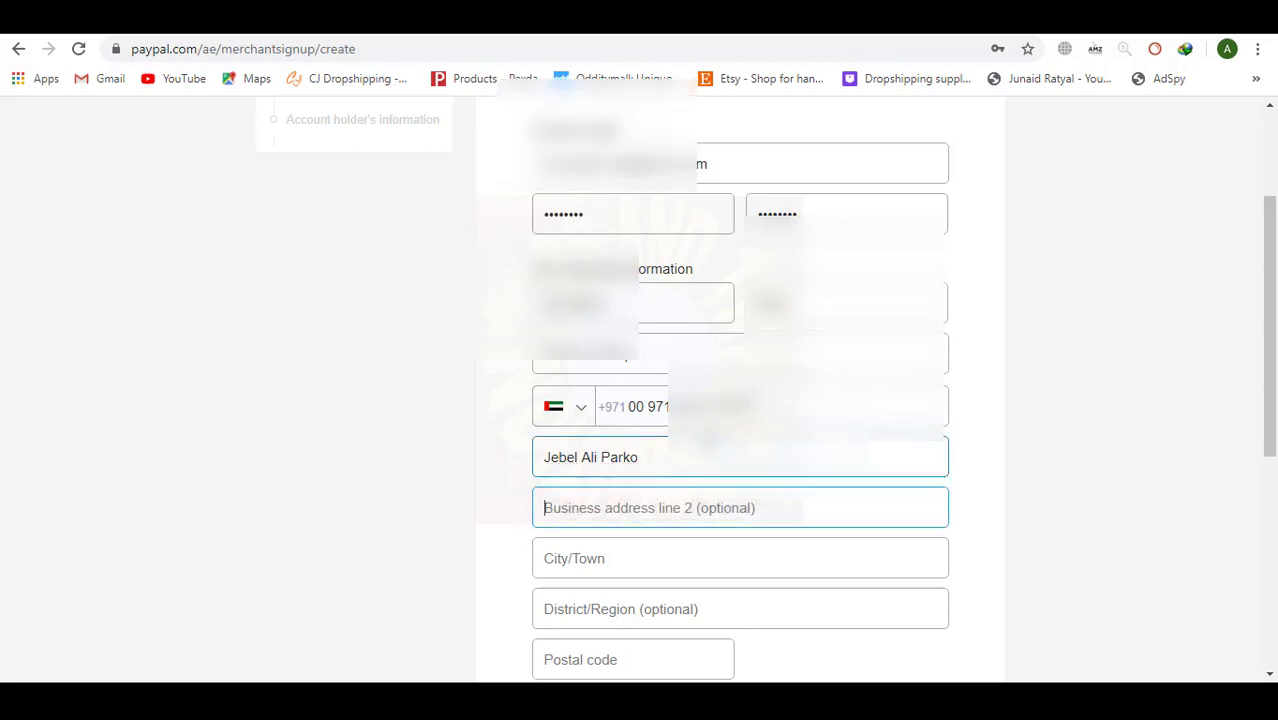
key(Tab)
scroll(651, 370, down, 2)
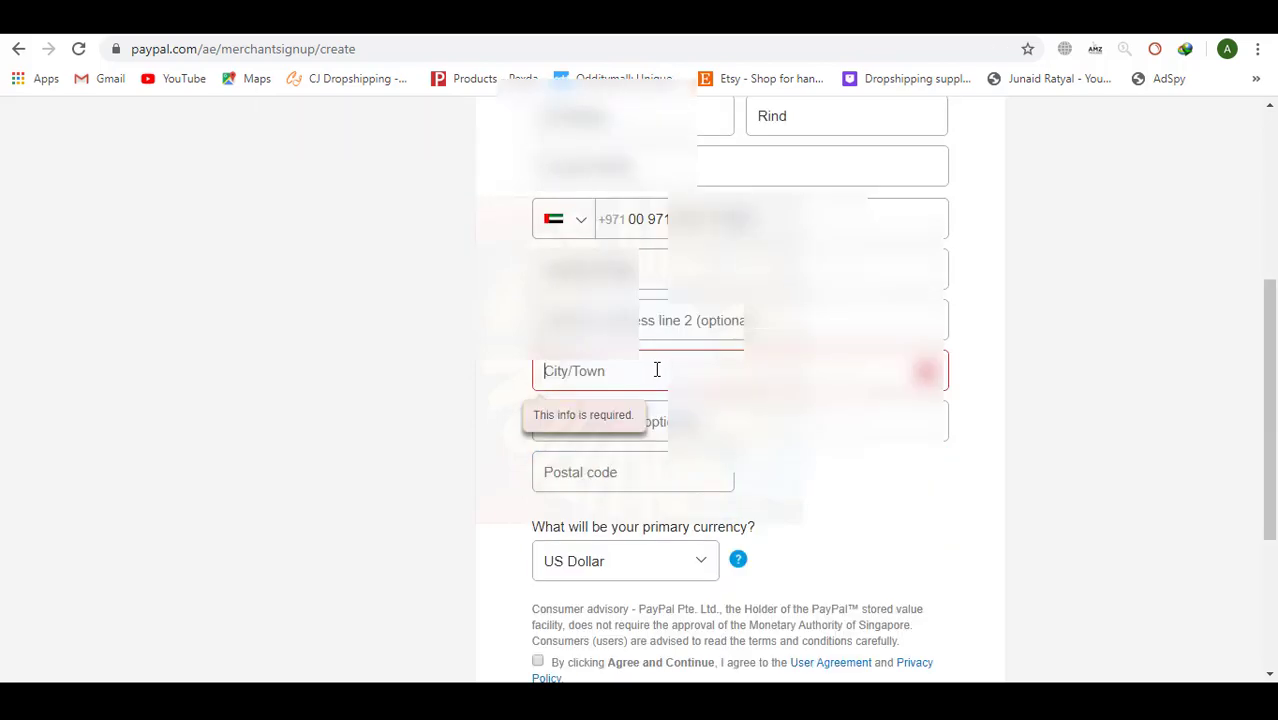
key(ctrl+v)
key(Tab)
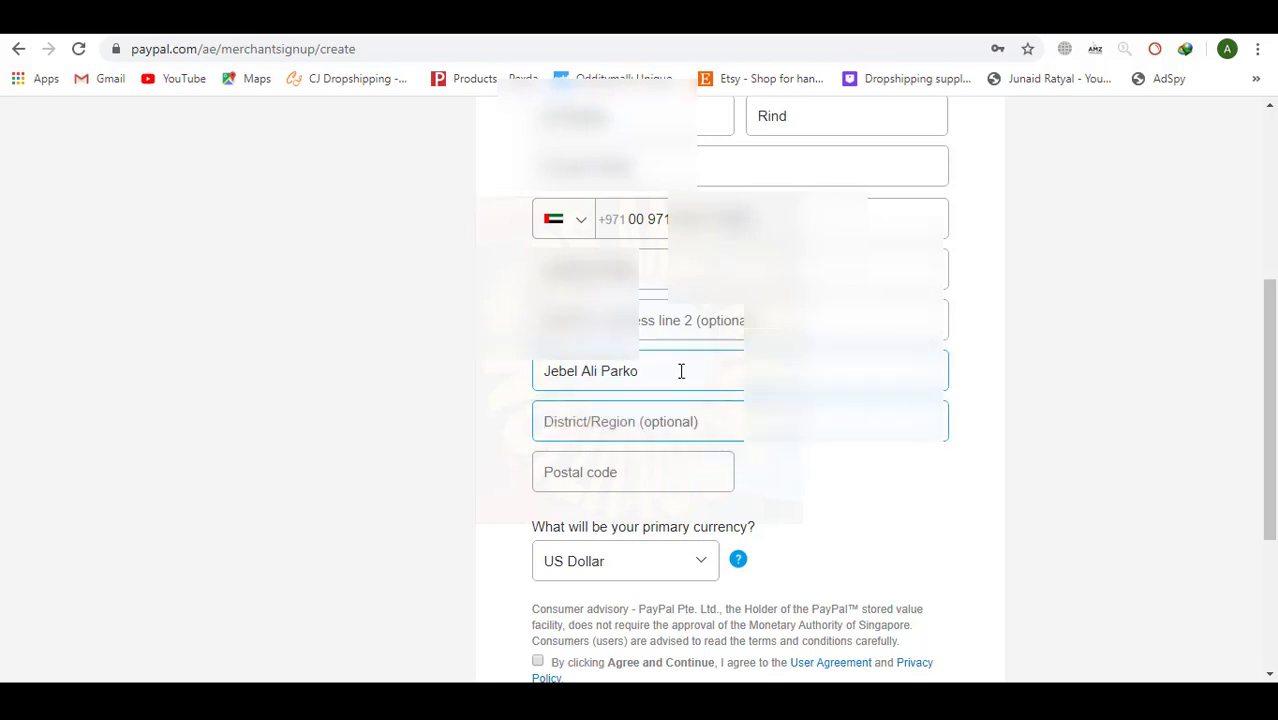
click(635, 481)
key(ctrl+v)
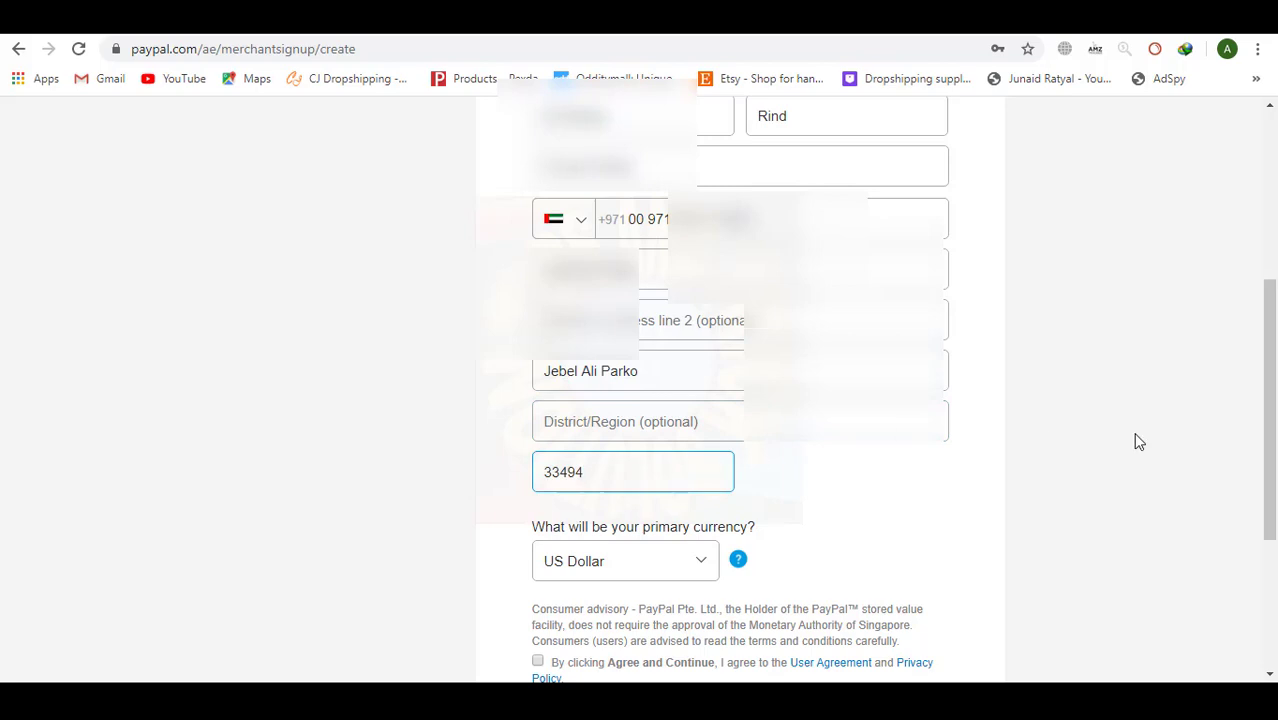
scroll(1135, 440, down, 2)
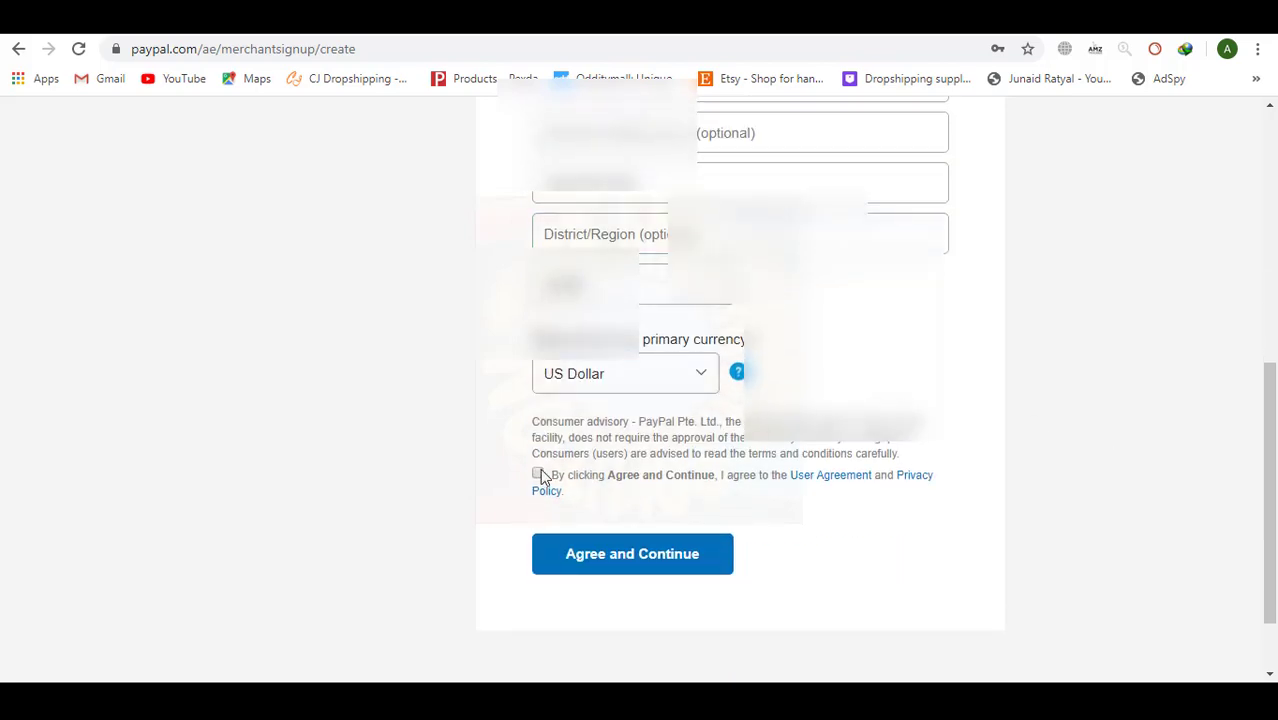
click(537, 474)
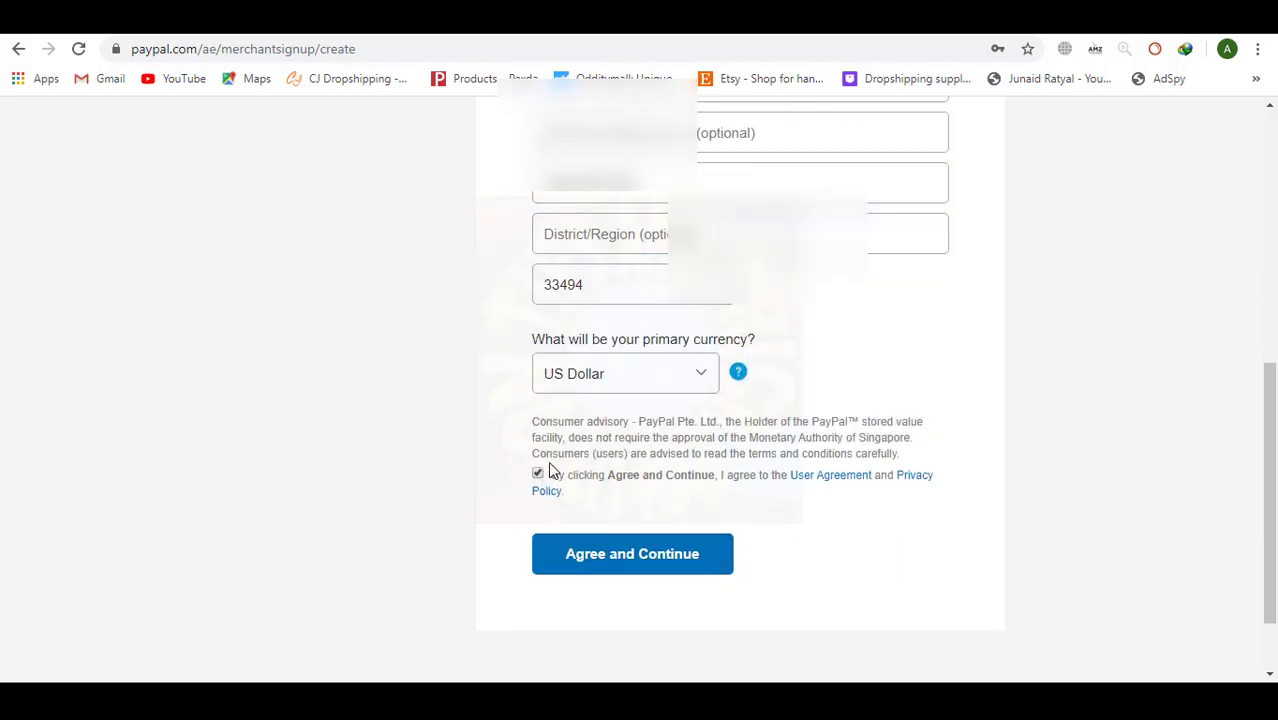
click(642, 552)
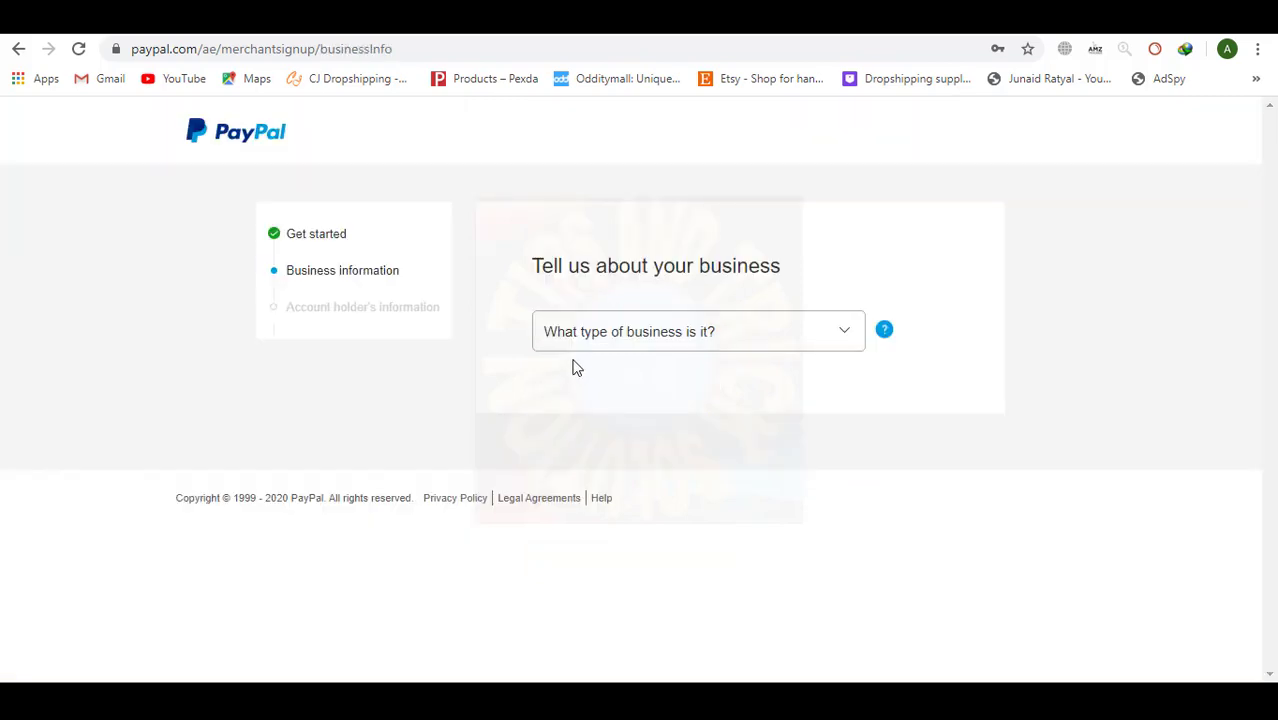
Set the business type to Private Company and the category to Beauty and Barber Shops.
click(715, 340)
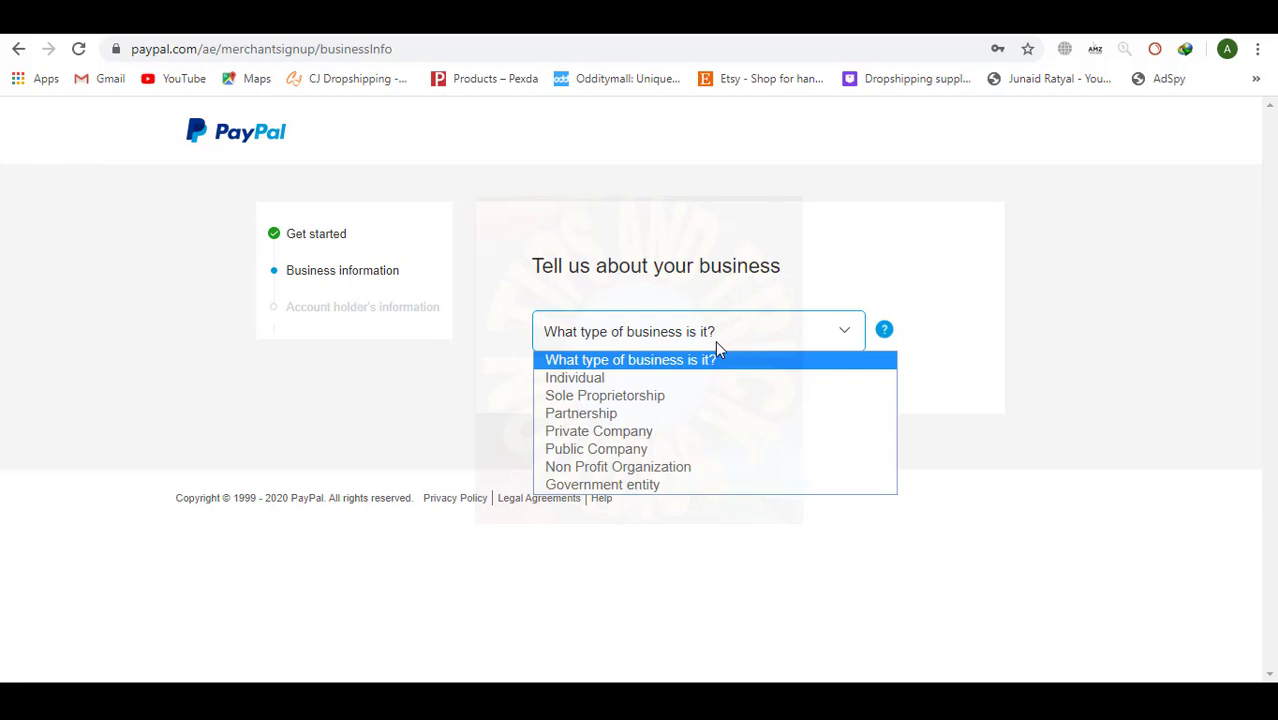
click(670, 433)
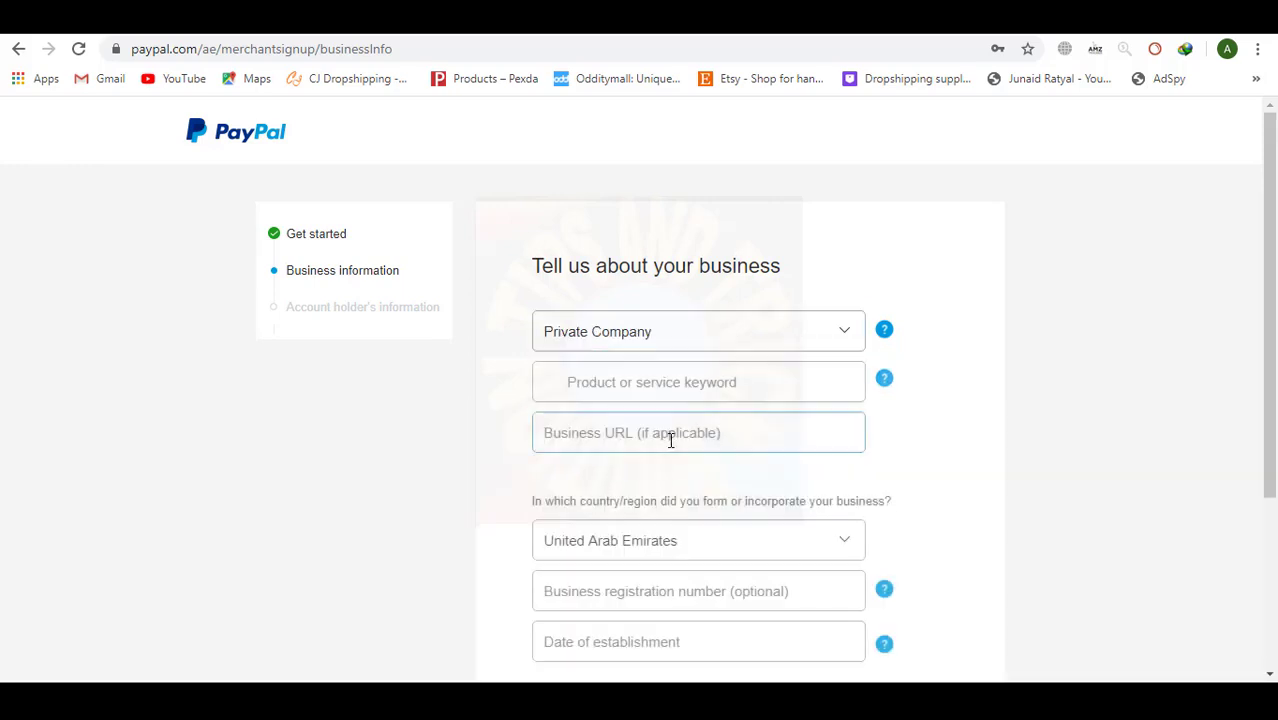
scroll(1045, 406, down, 1)
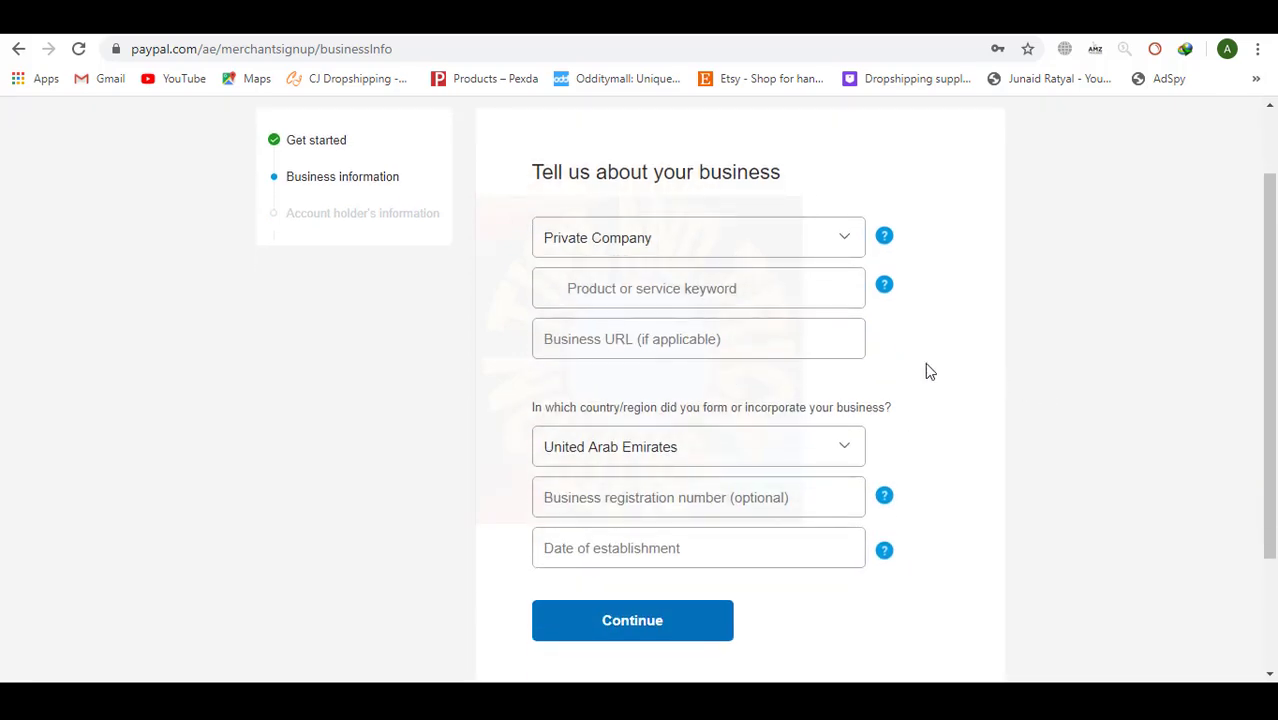
click(740, 288)
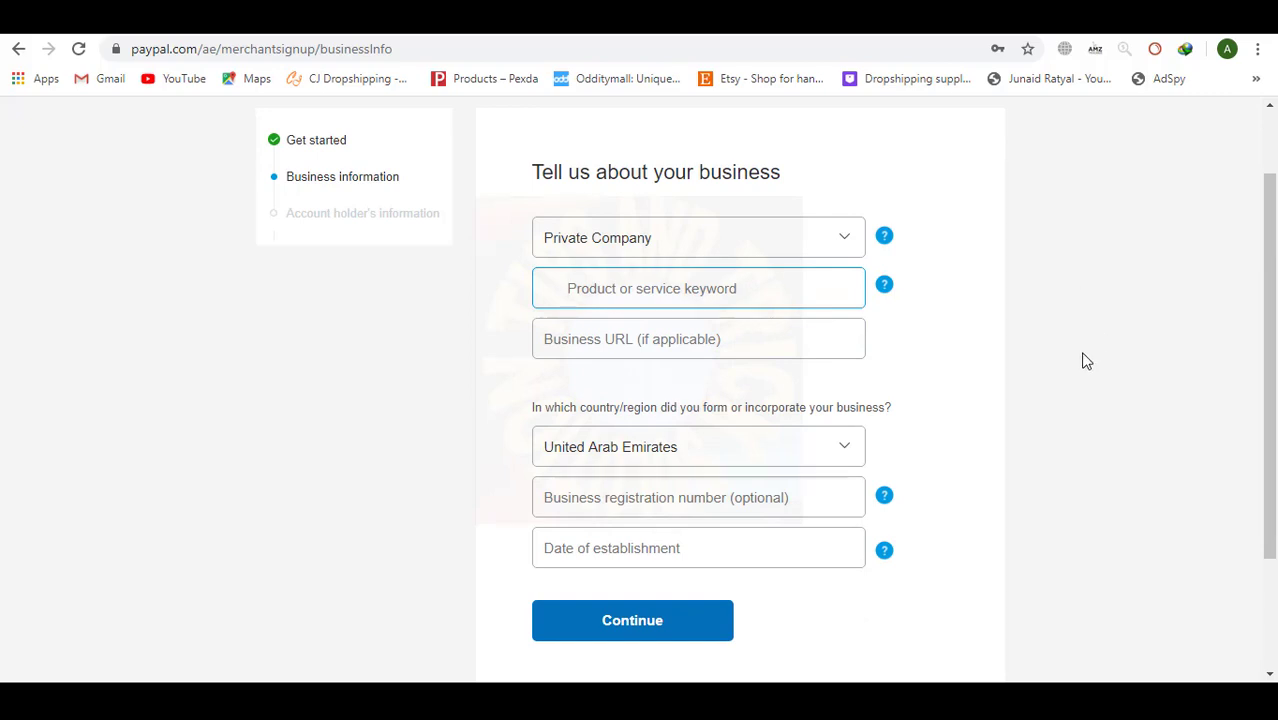
text(Beauty)
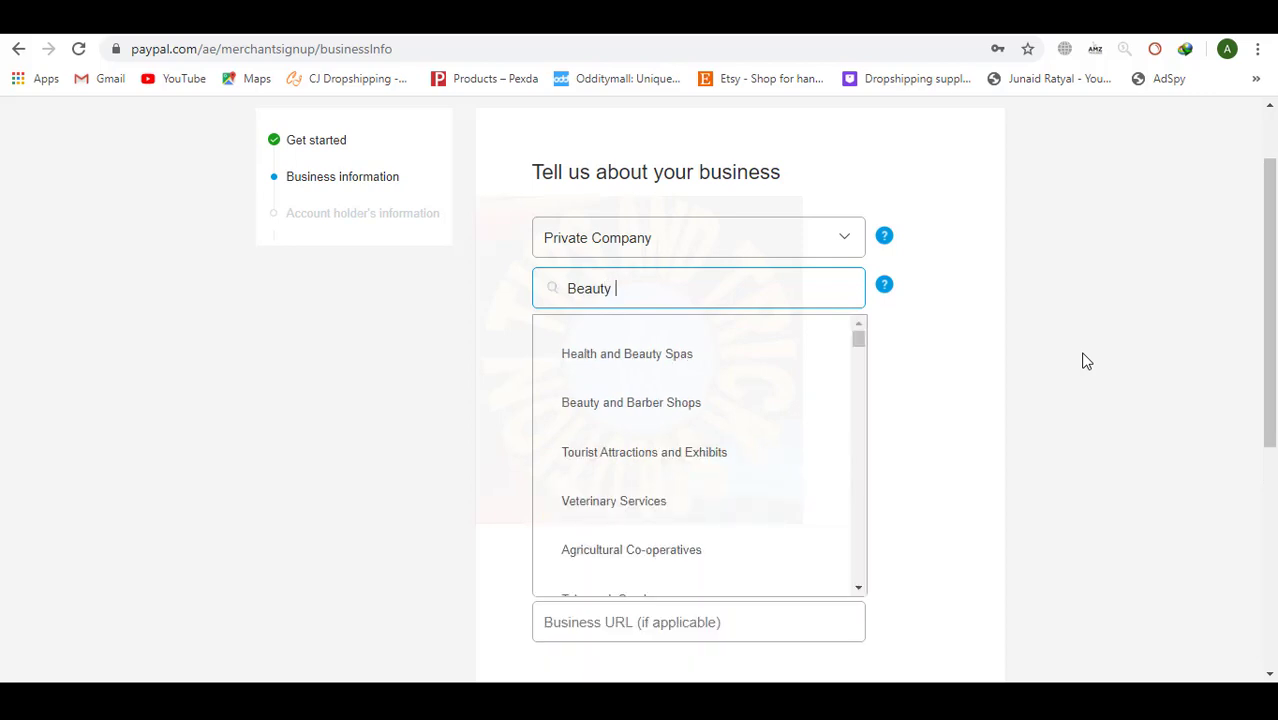
click(765, 403)
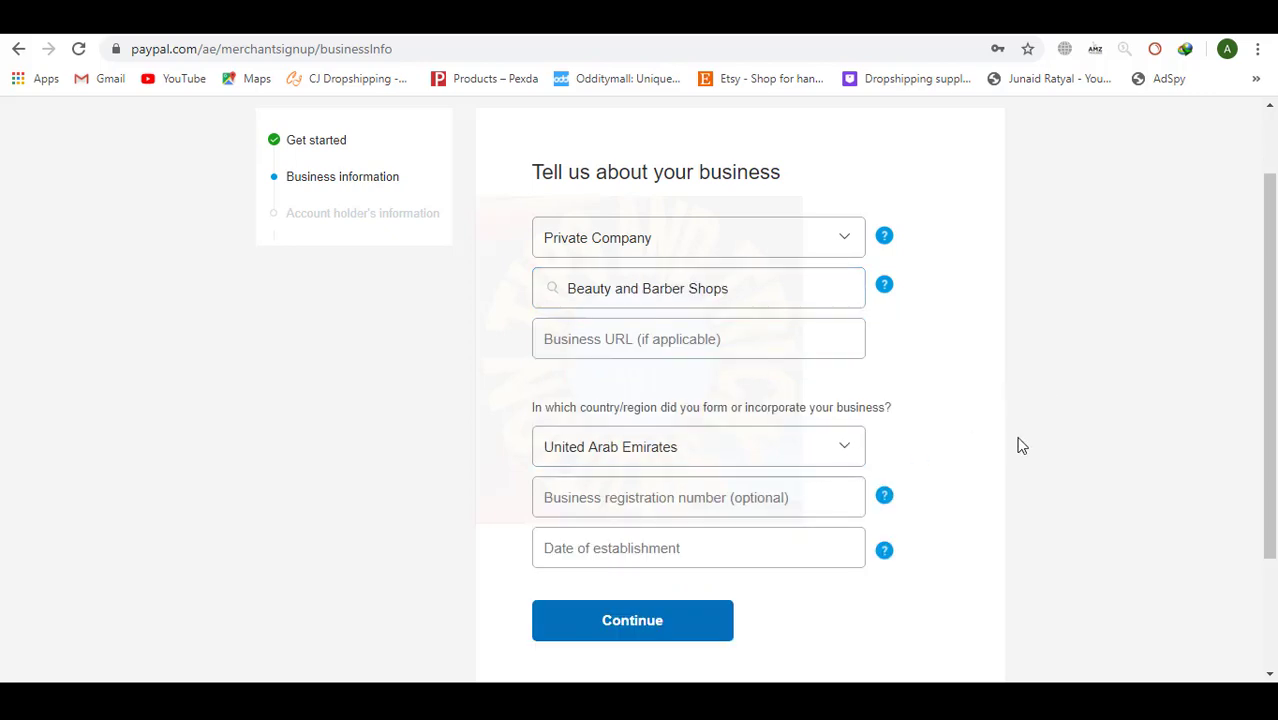
Enter 30/01/2020 as the date of establishment and submit the business information.
scroll(1020, 445, down, 3)
click(724, 333)
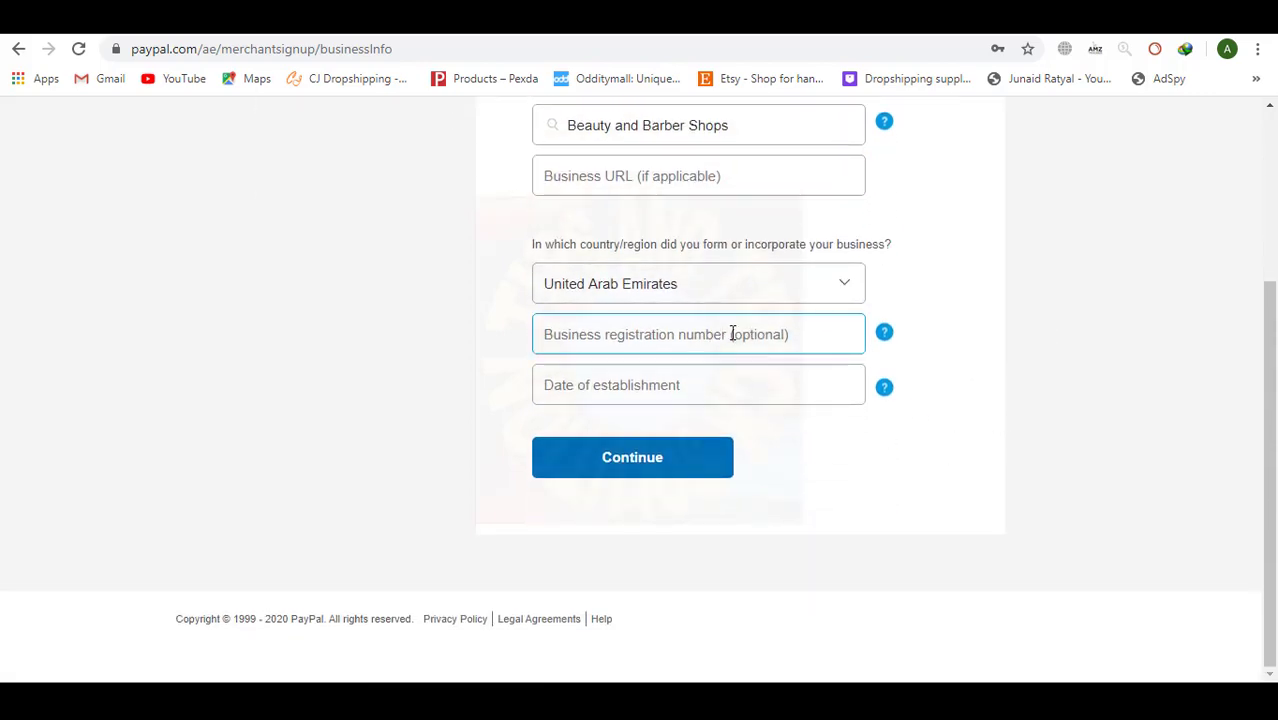
click(610, 385)
mouse_move(884, 398)
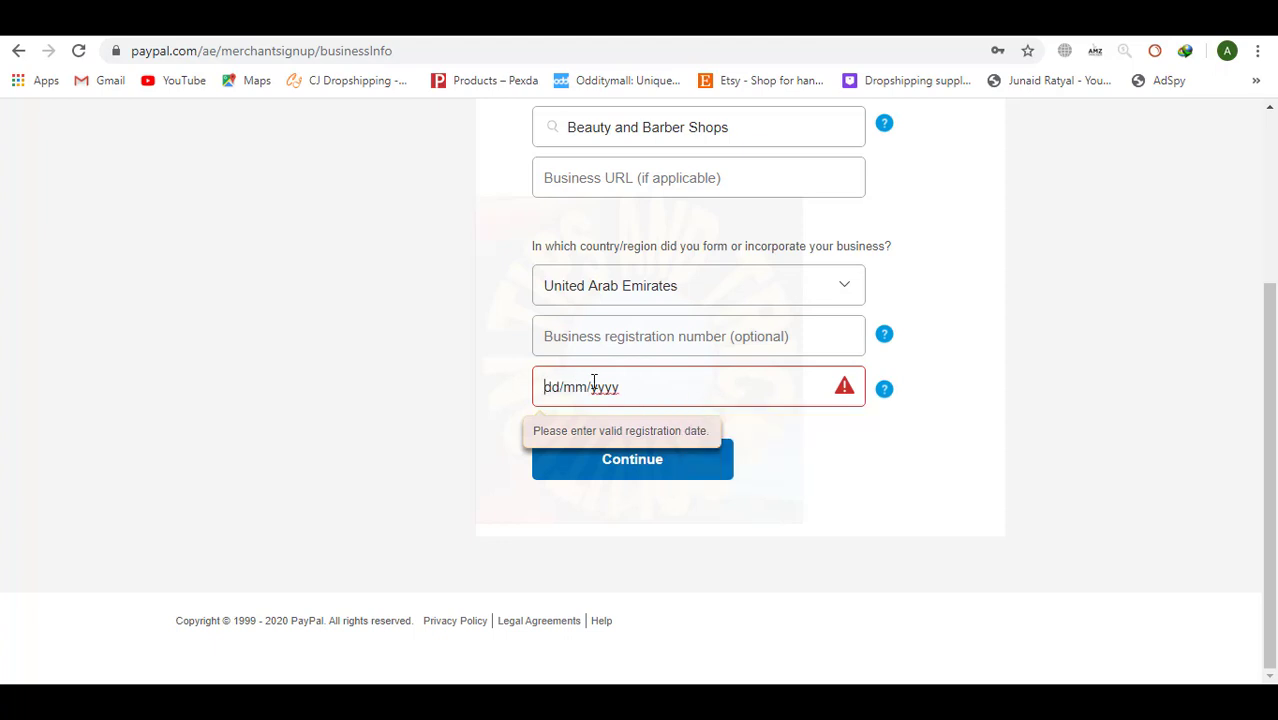
click(551, 388)
text(30/01/2020)
key(Tab)
click(592, 465)
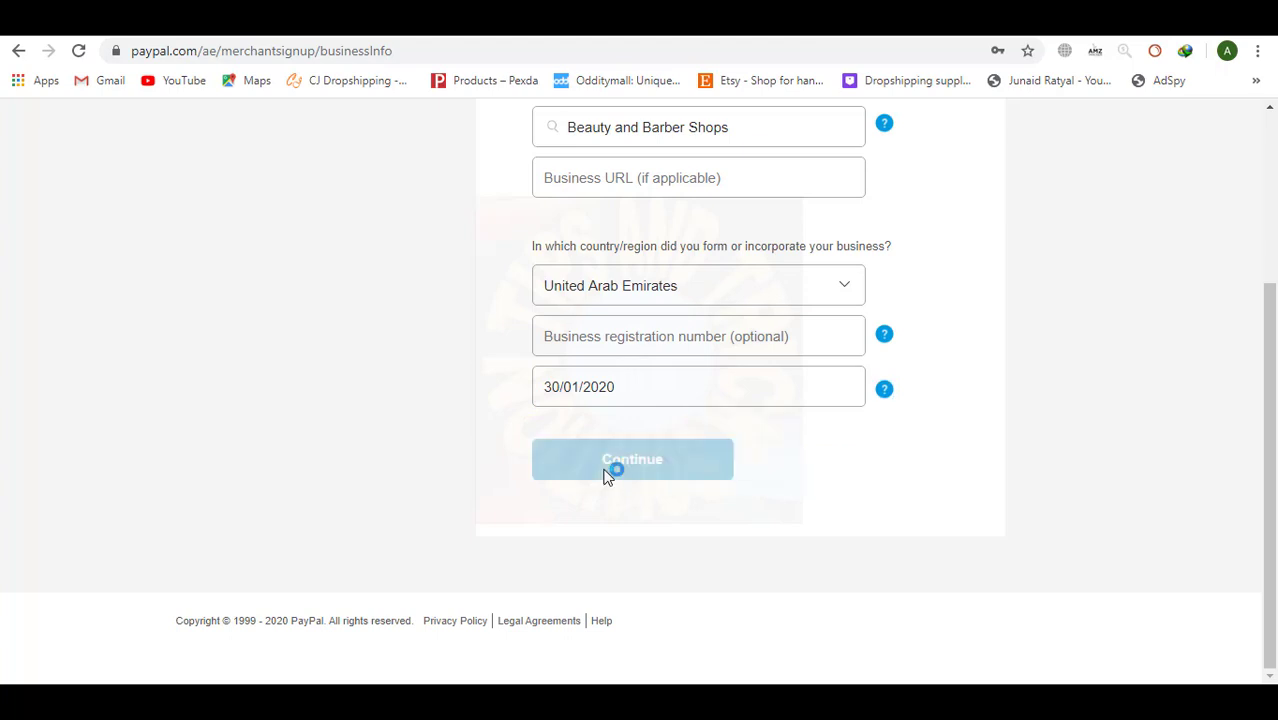
Set the nationality to Pakistan.
scroll(1020, 408, up, 2)
scroll(1020, 408, down, 1)
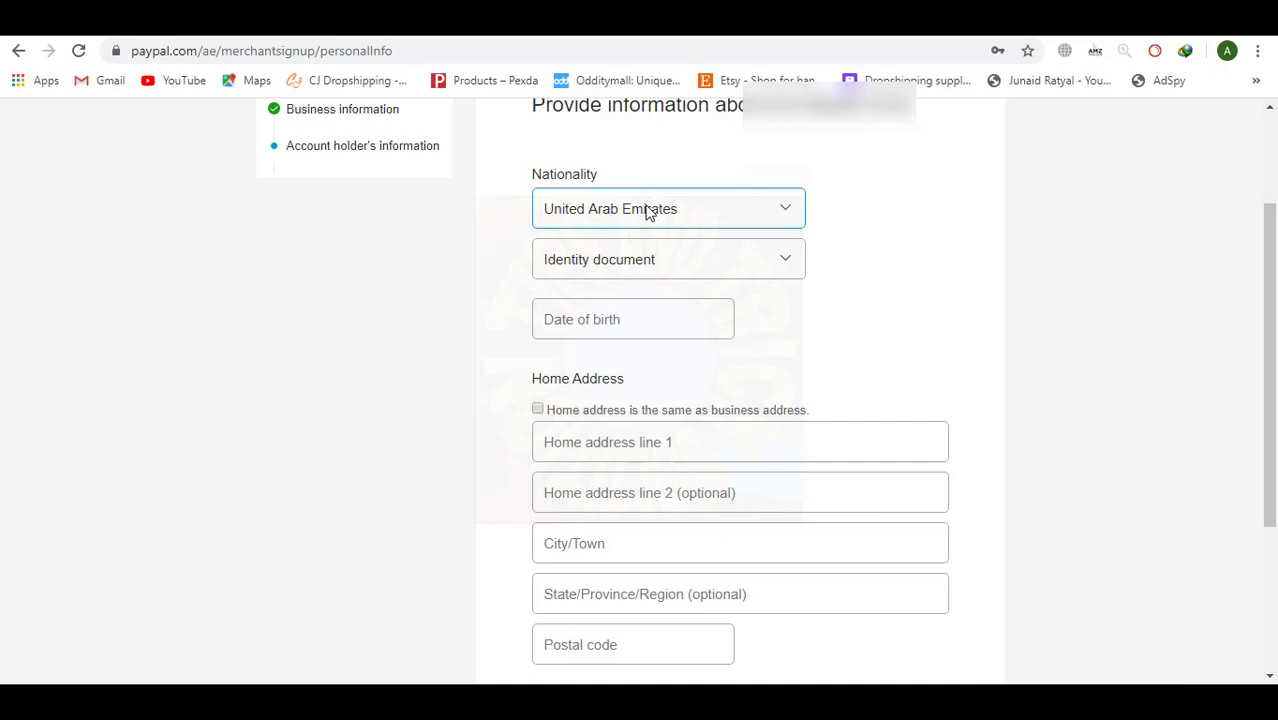
scroll(985, 285, up, 2)
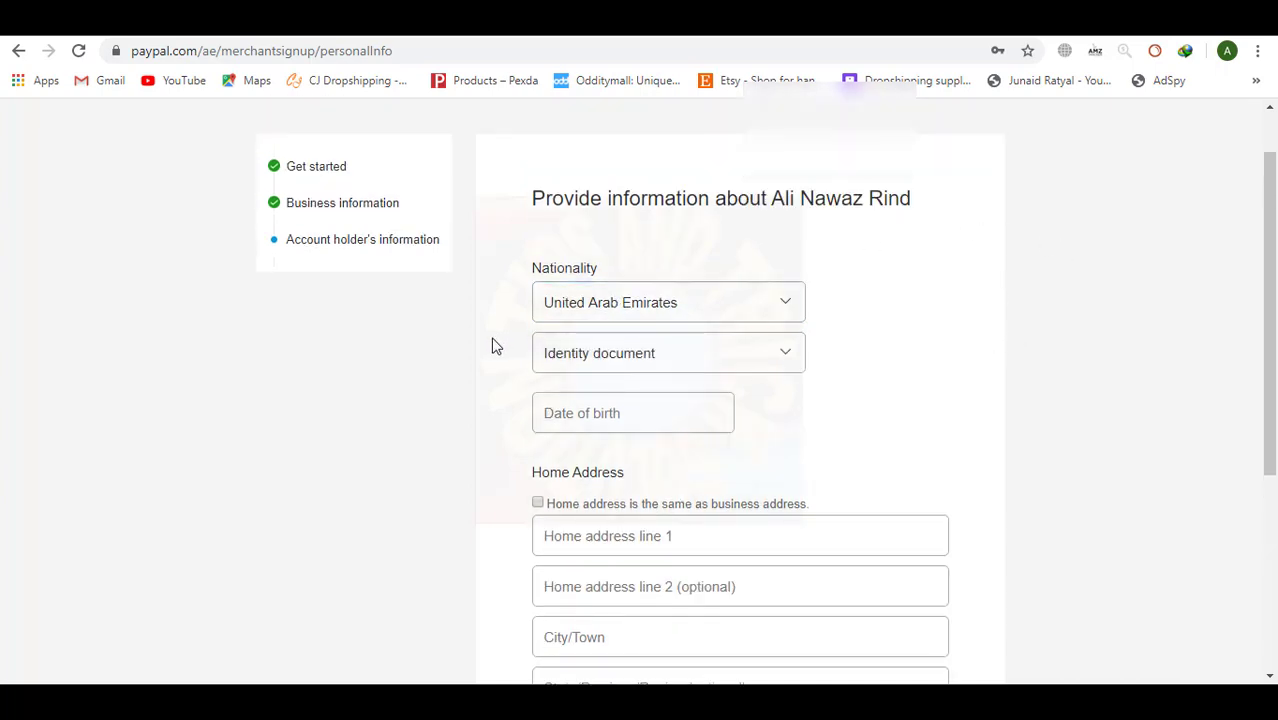
scroll(972, 326, down, 2)
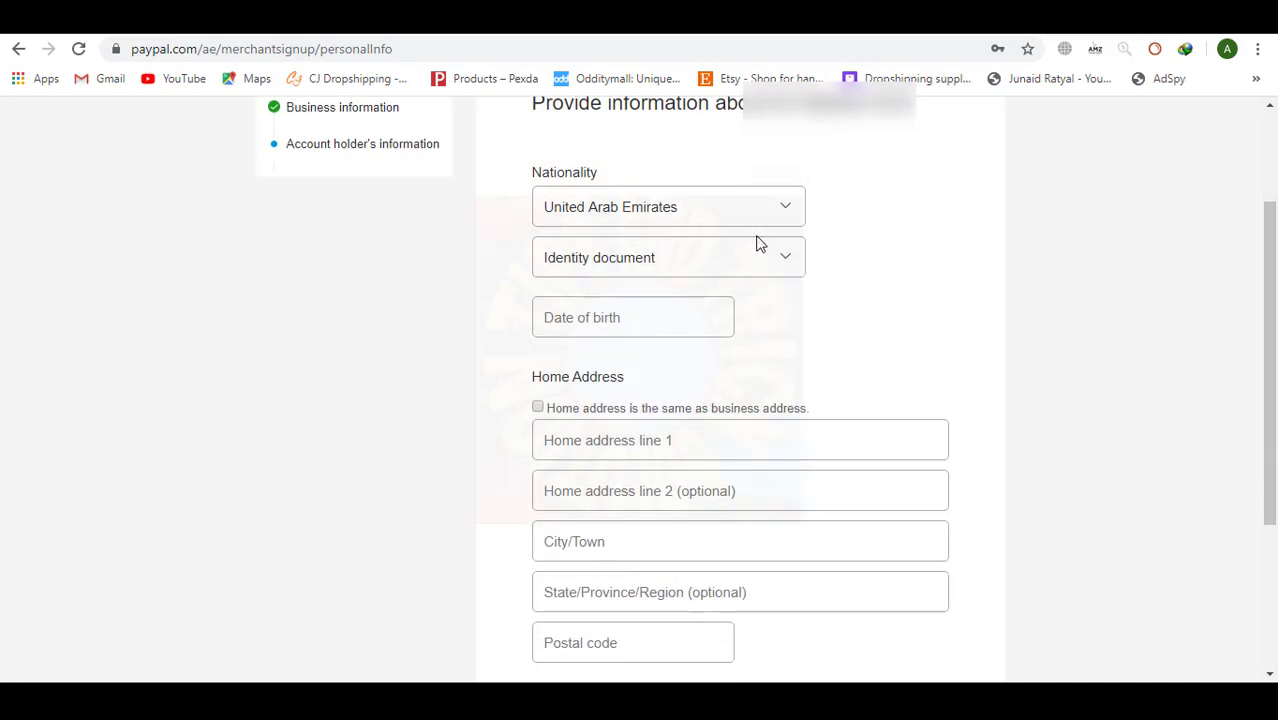
click(718, 205)
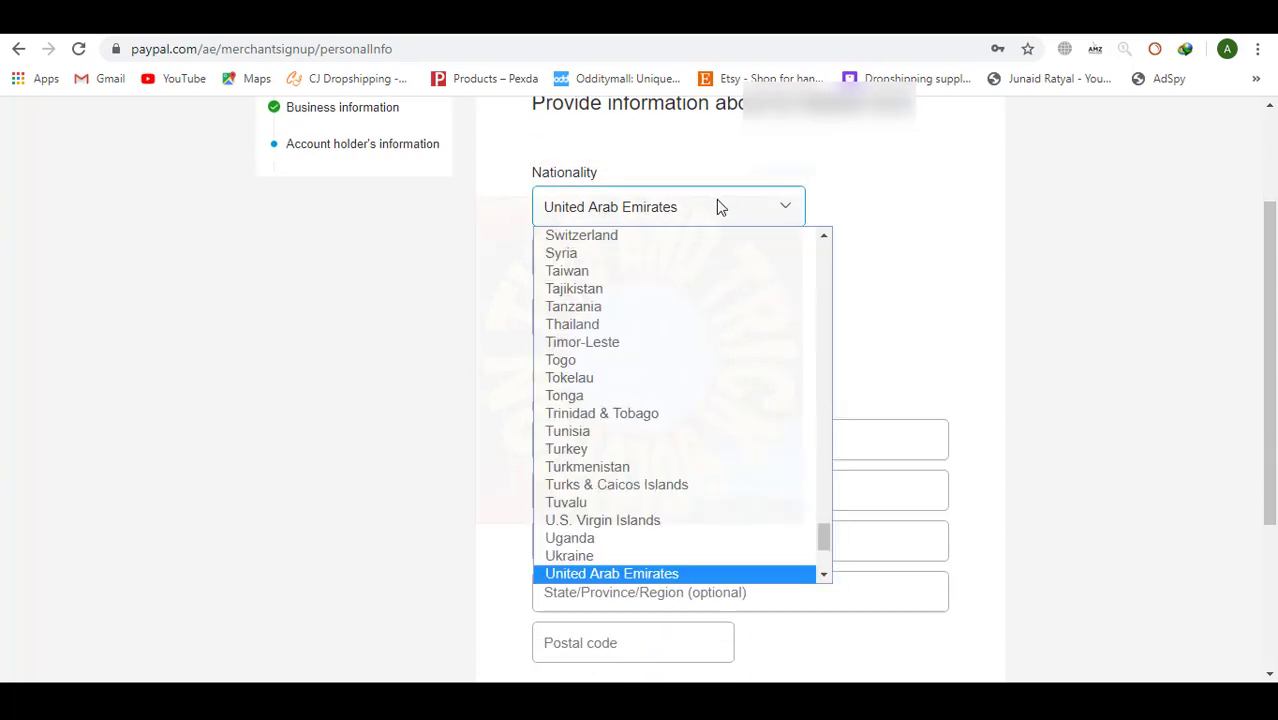
text(pak)
key(Return)
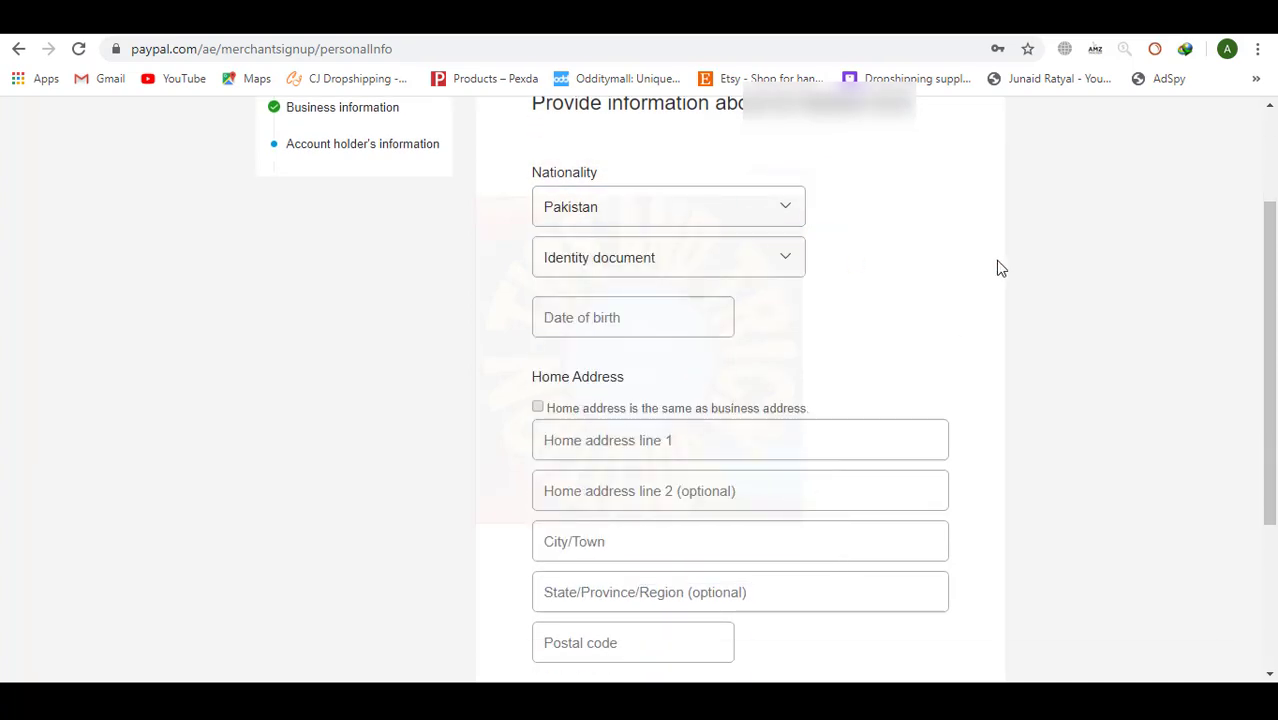
Try the Passport and National ID document types, then settle on Identity document.
click(783, 261)
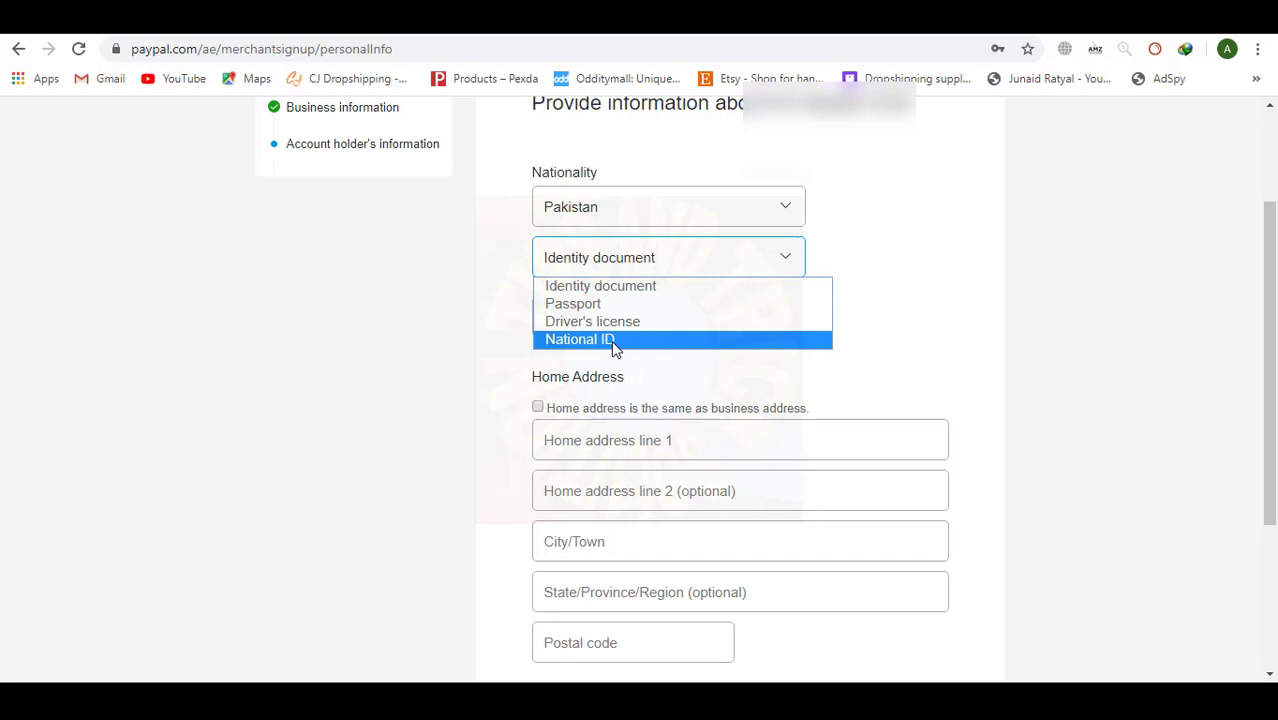
click(337, 255)
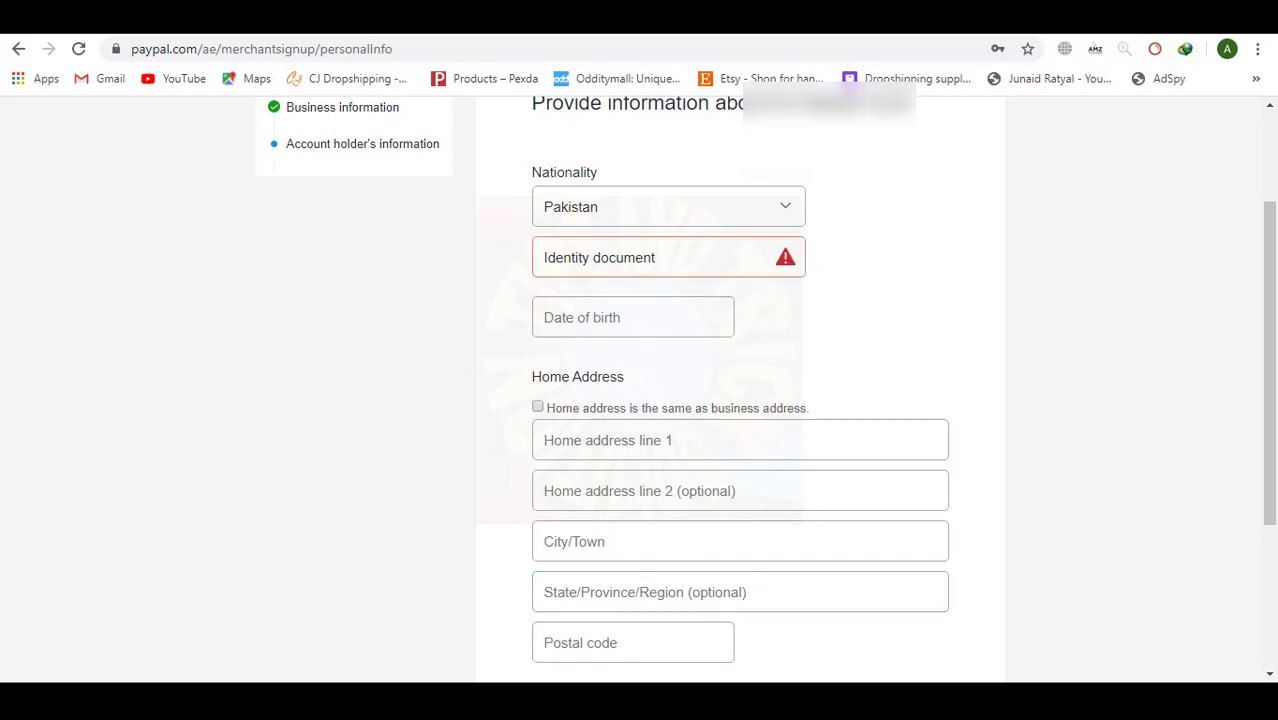
click(665, 322)
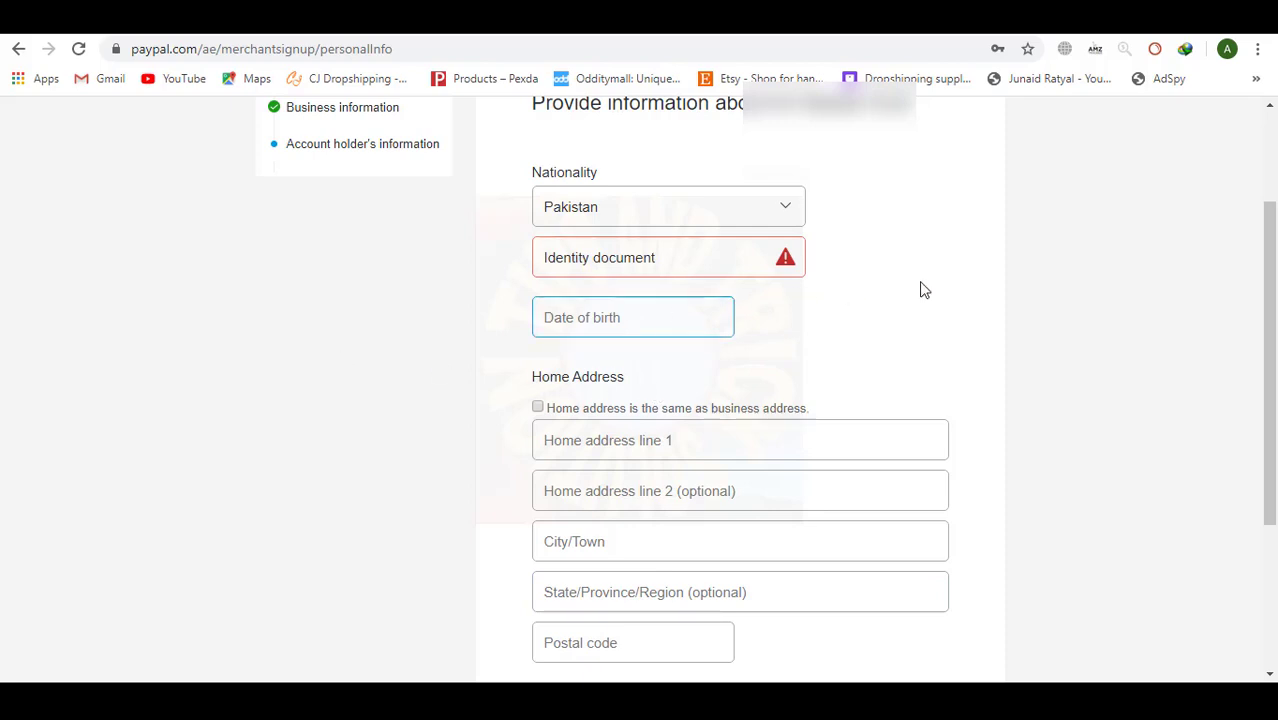
click(727, 260)
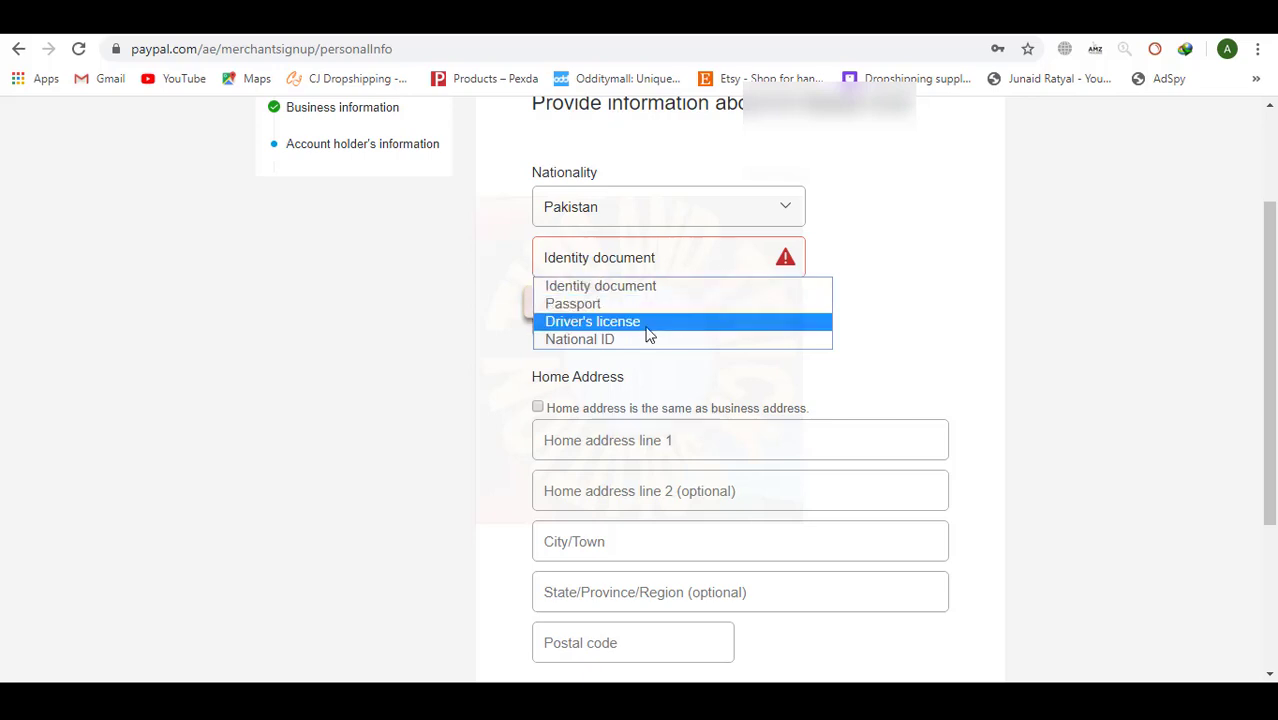
click(627, 304)
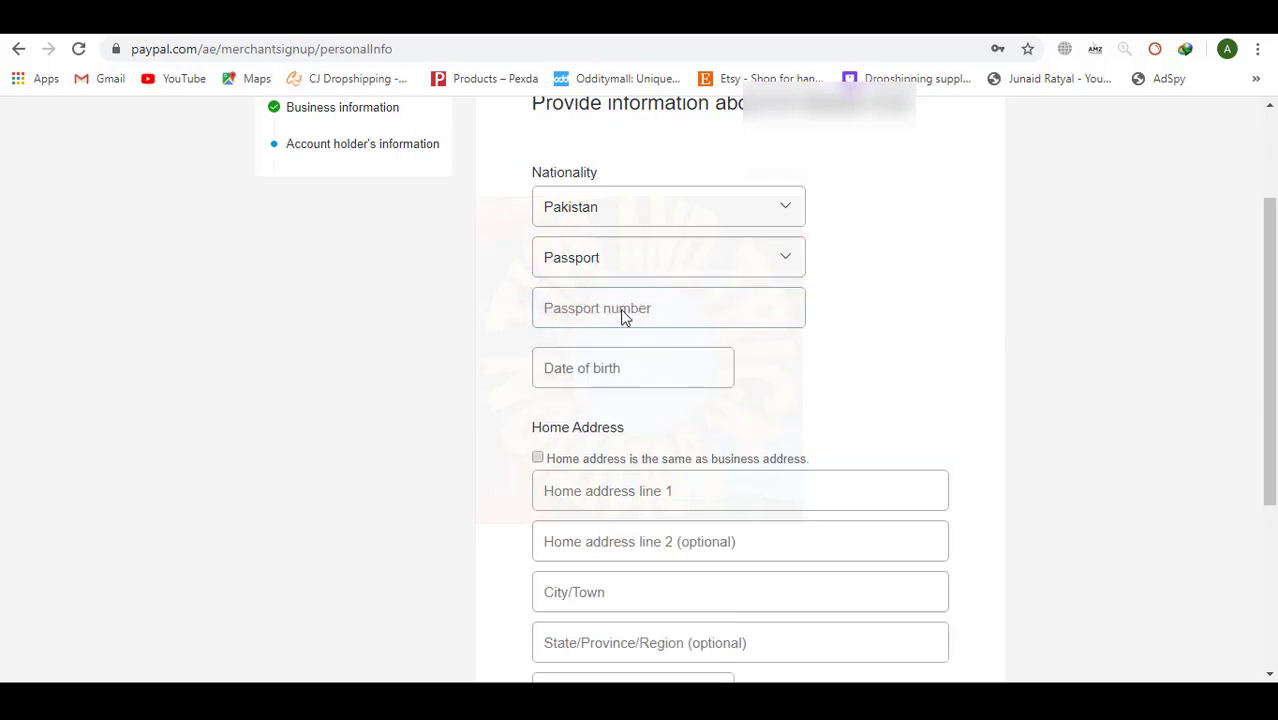
click(630, 308)
click(785, 259)
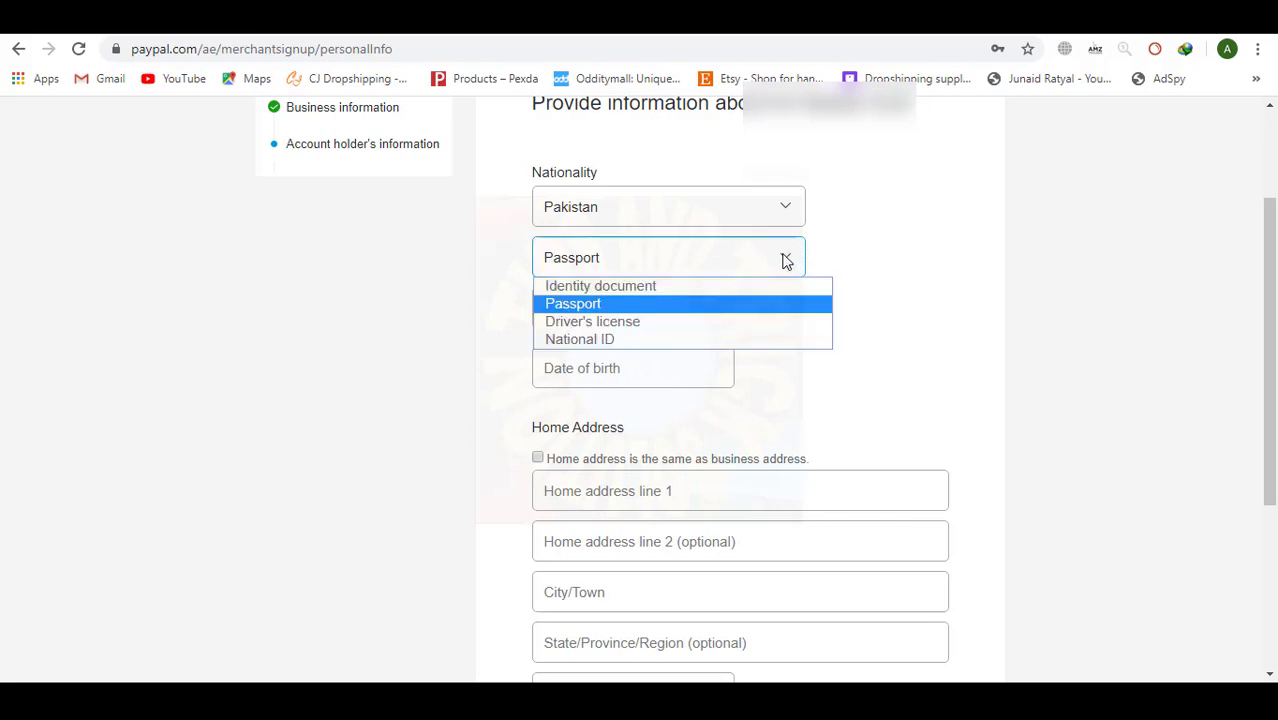
click(663, 287)
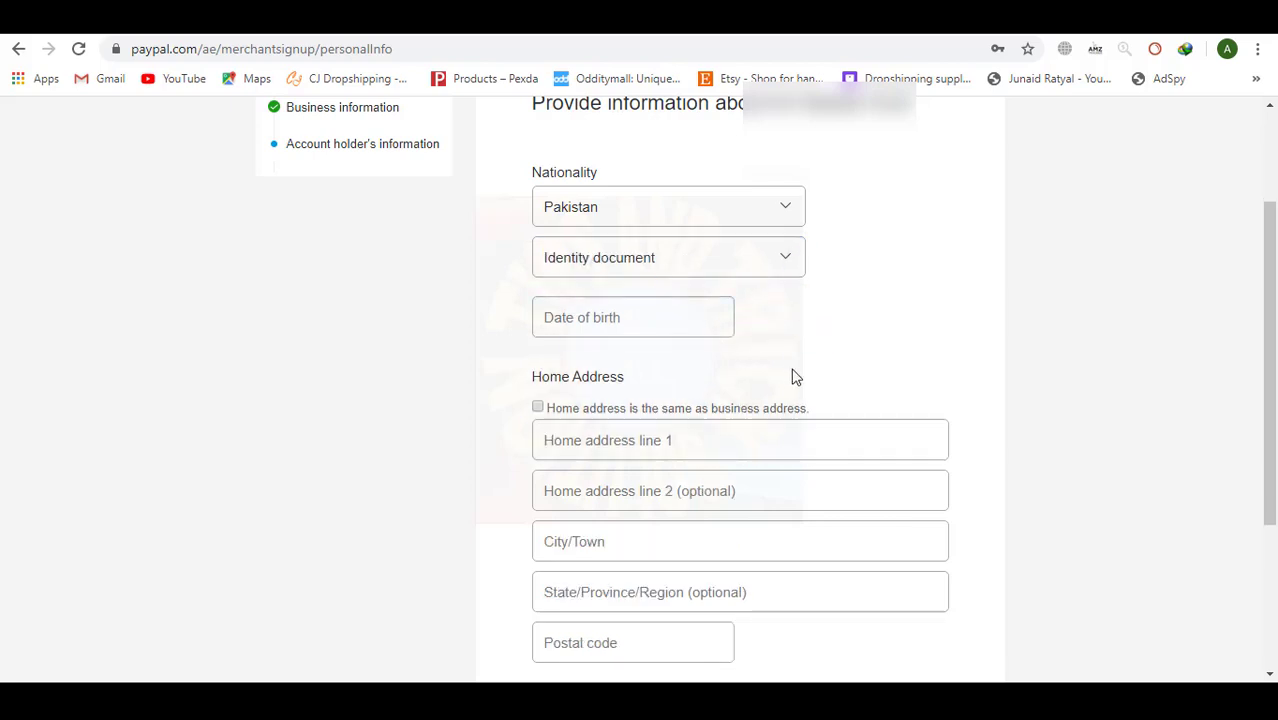
click(785, 257)
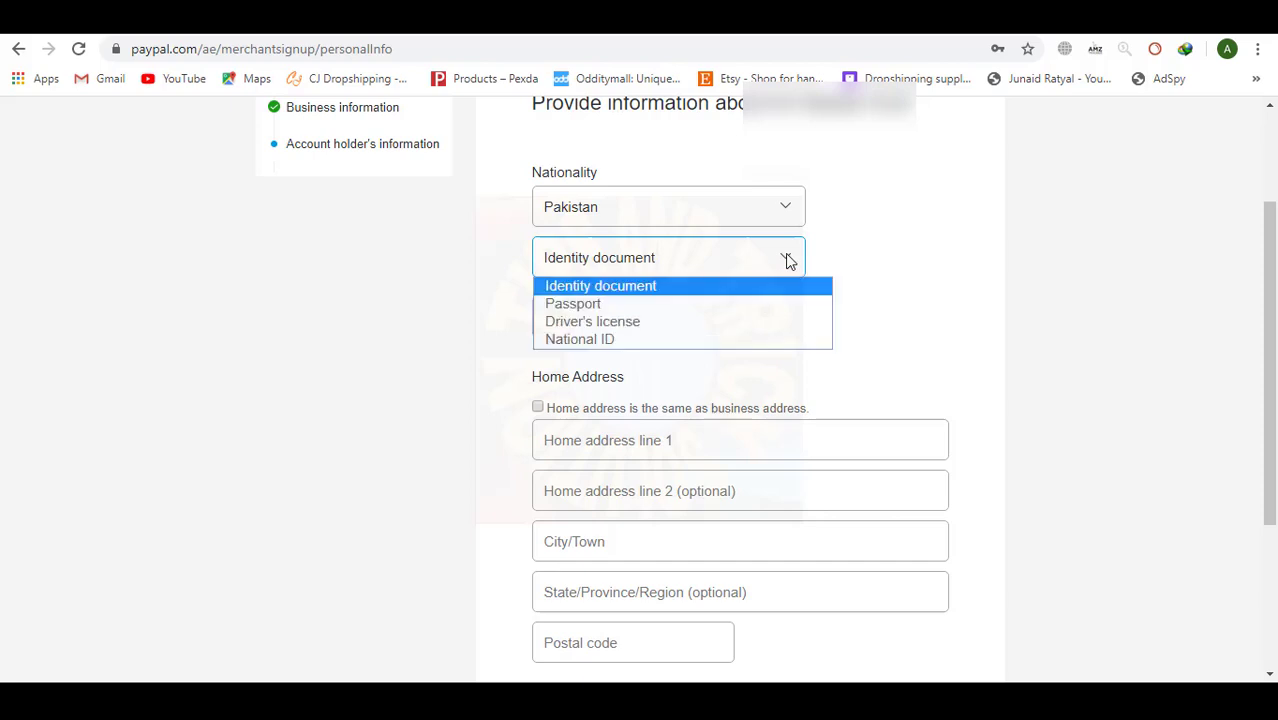
click(645, 340)
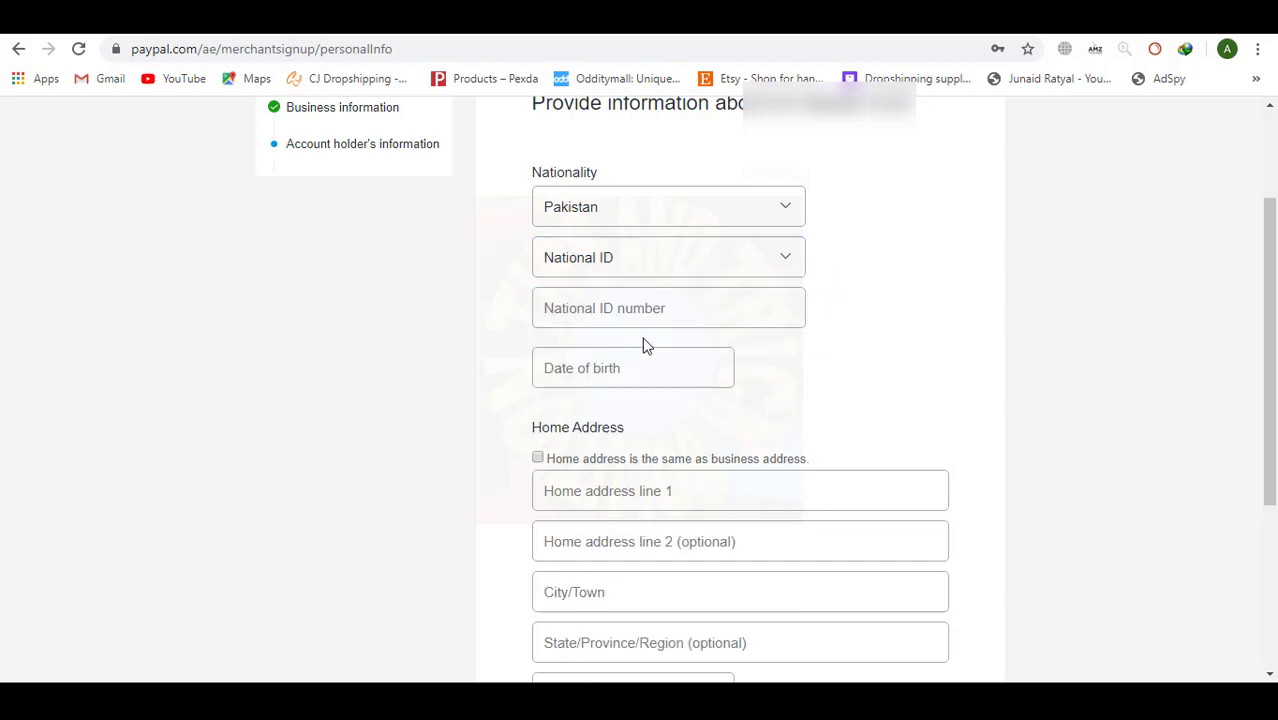
click(783, 259)
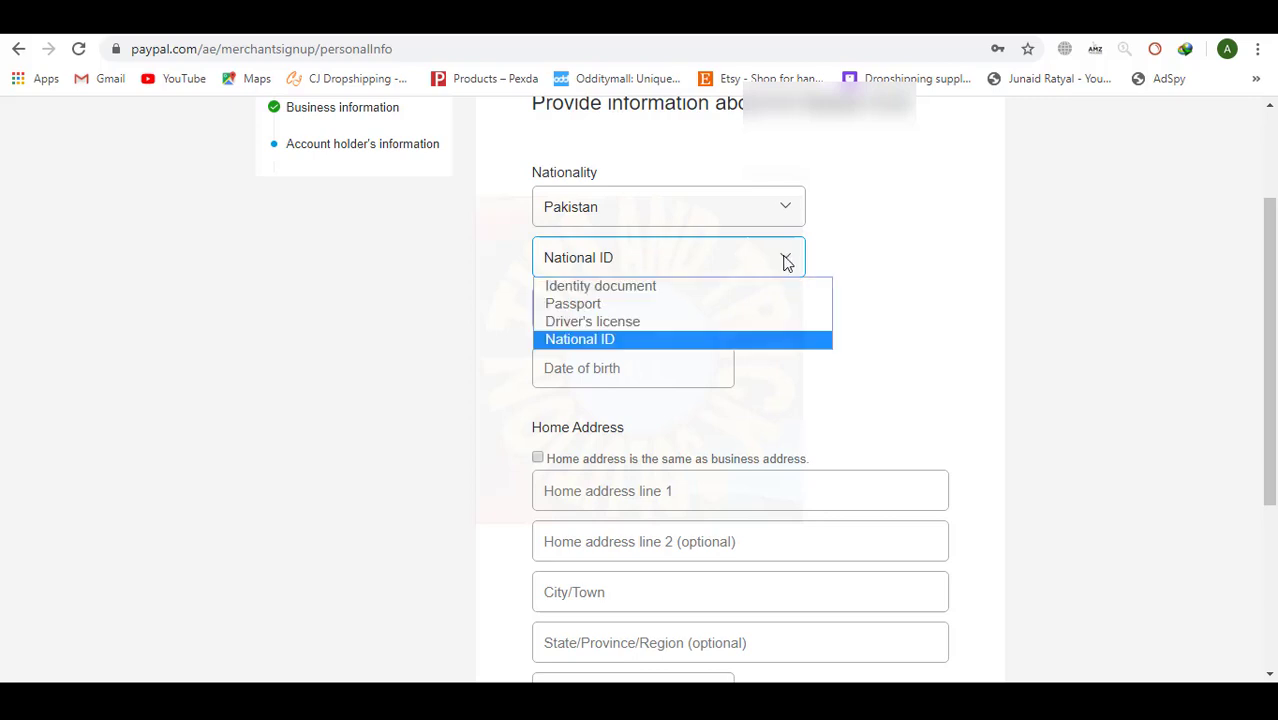
click(697, 287)
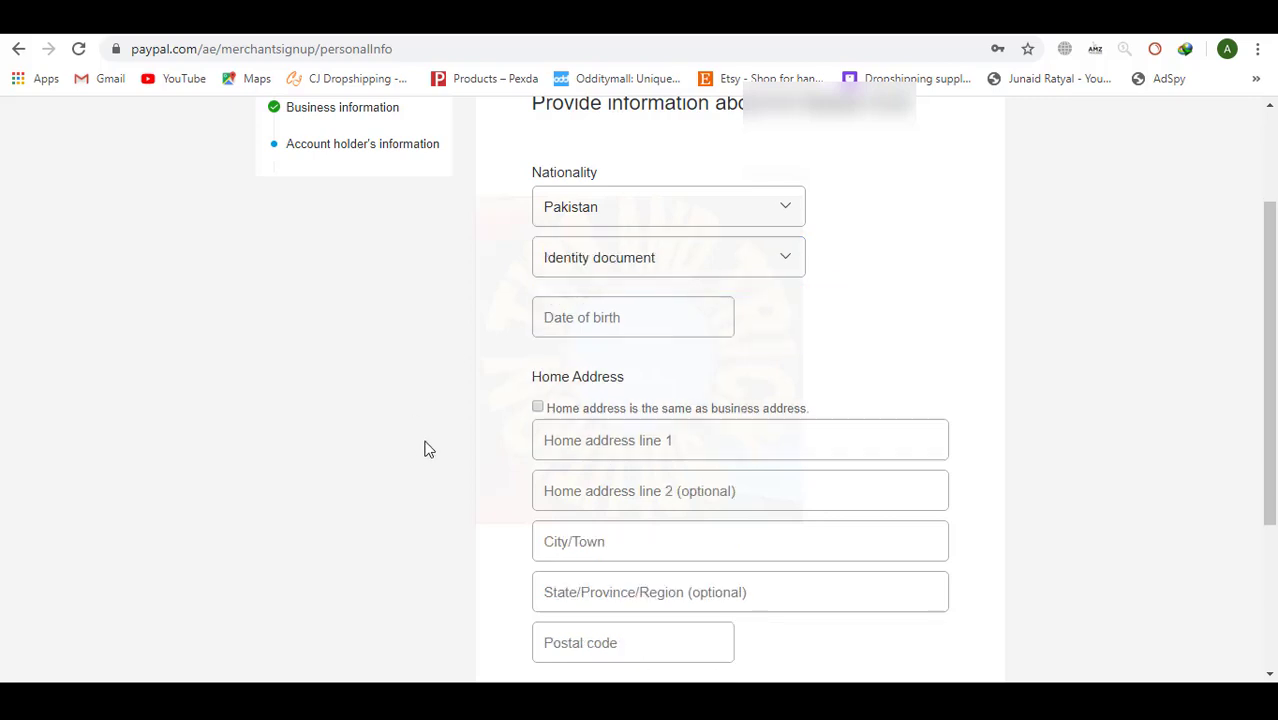
click(638, 318)
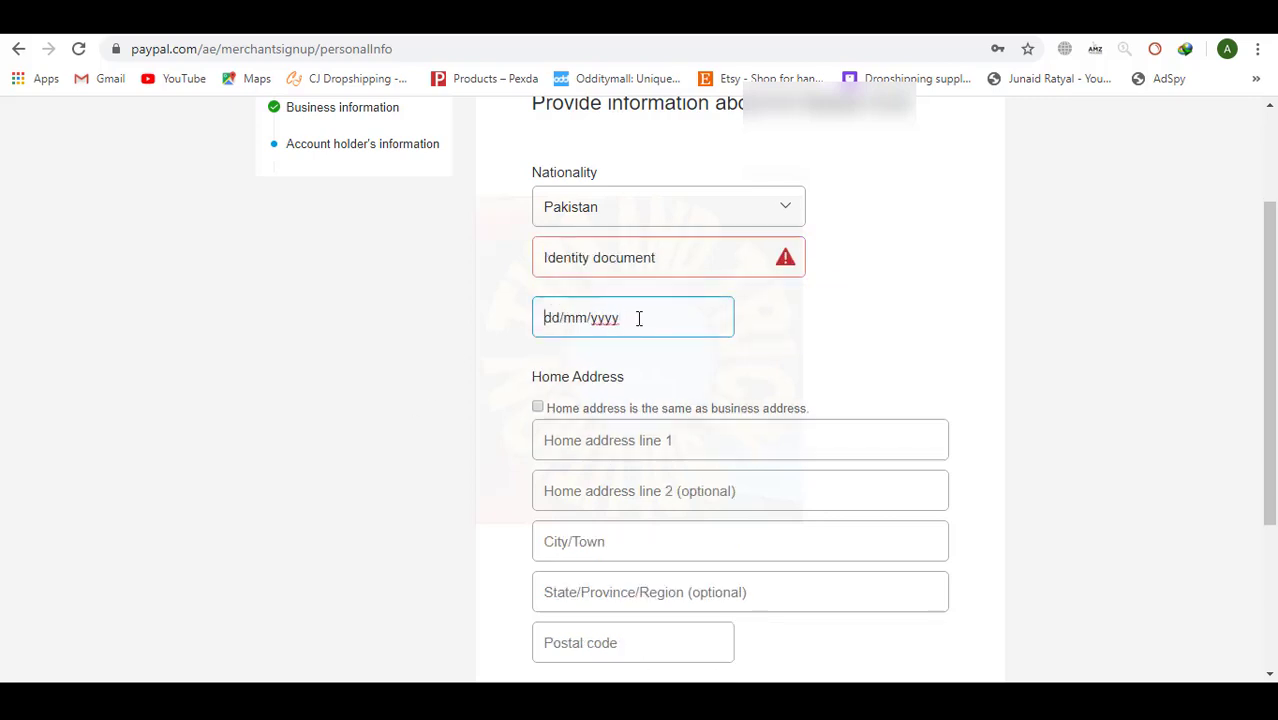
click(551, 318)
key(F1)
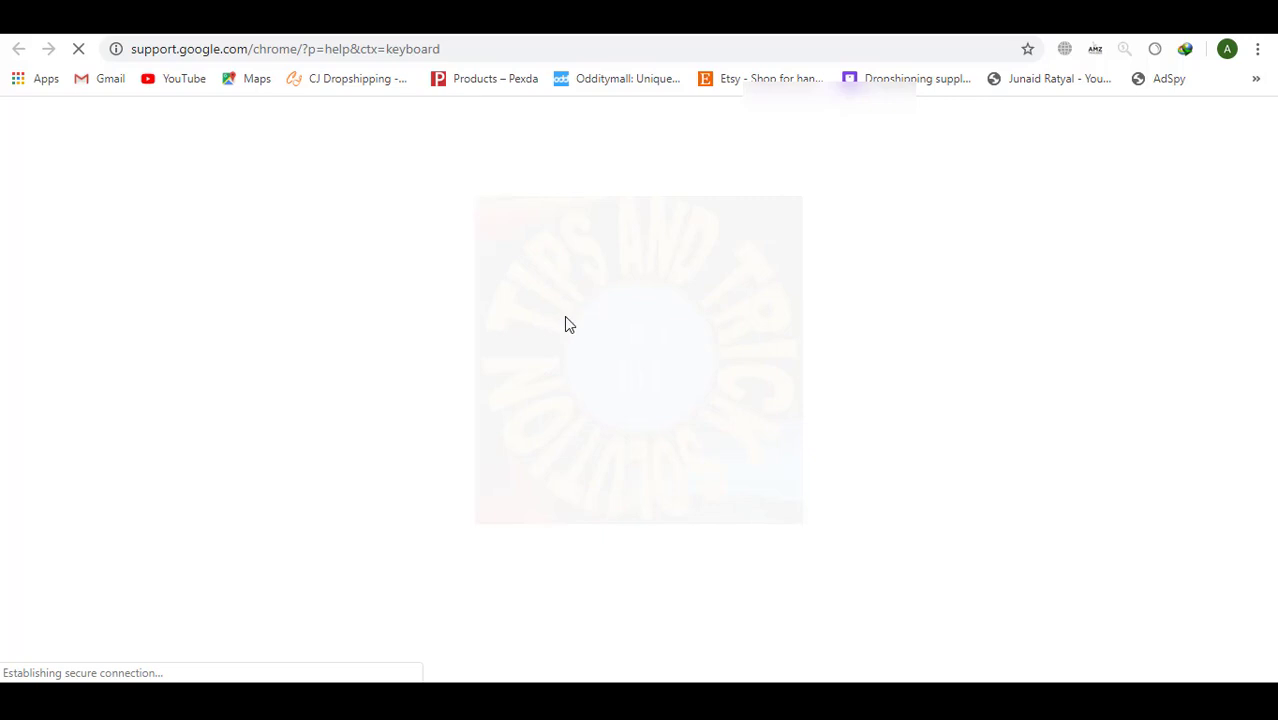
key(ctrl+w)
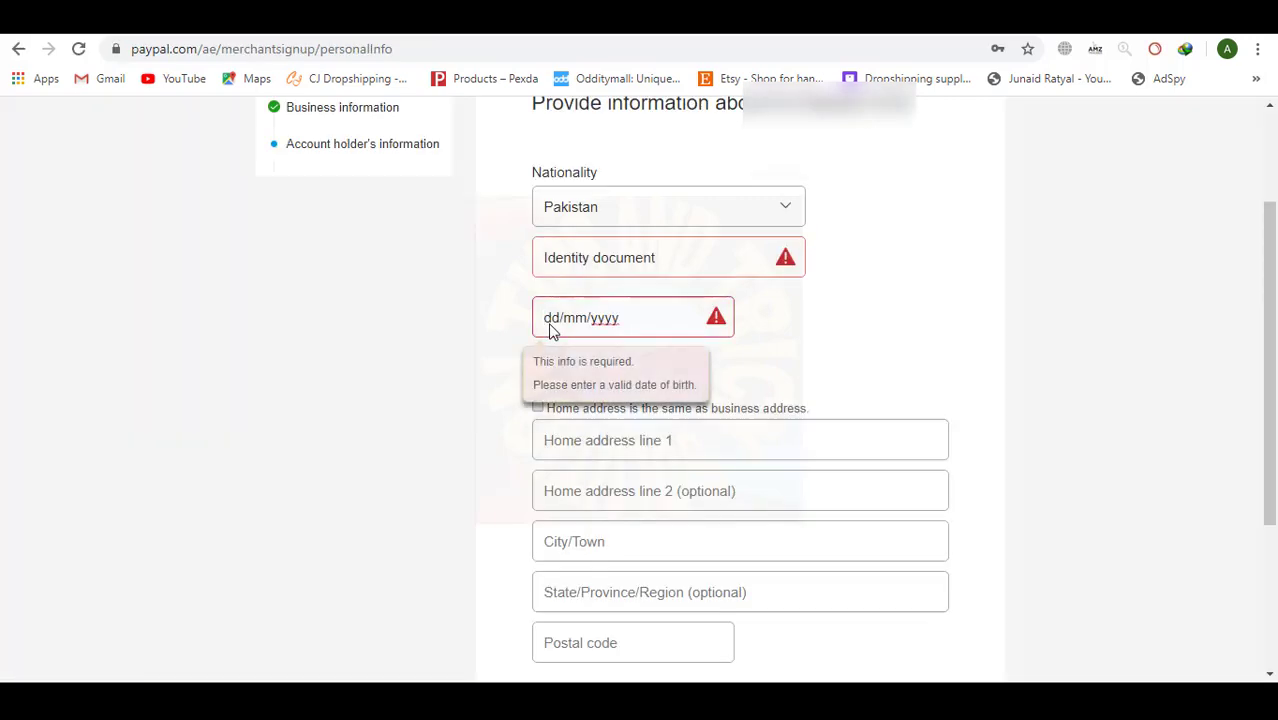
click(549, 330)
click(591, 338)
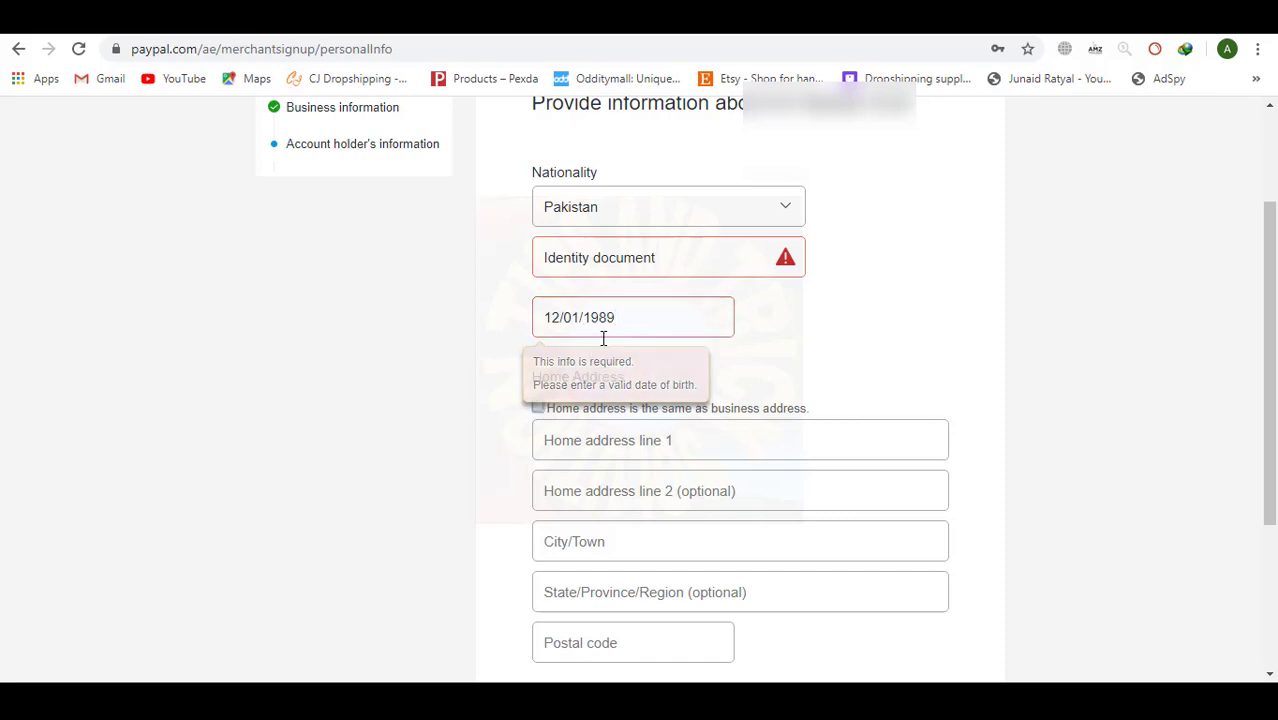
click(538, 408)
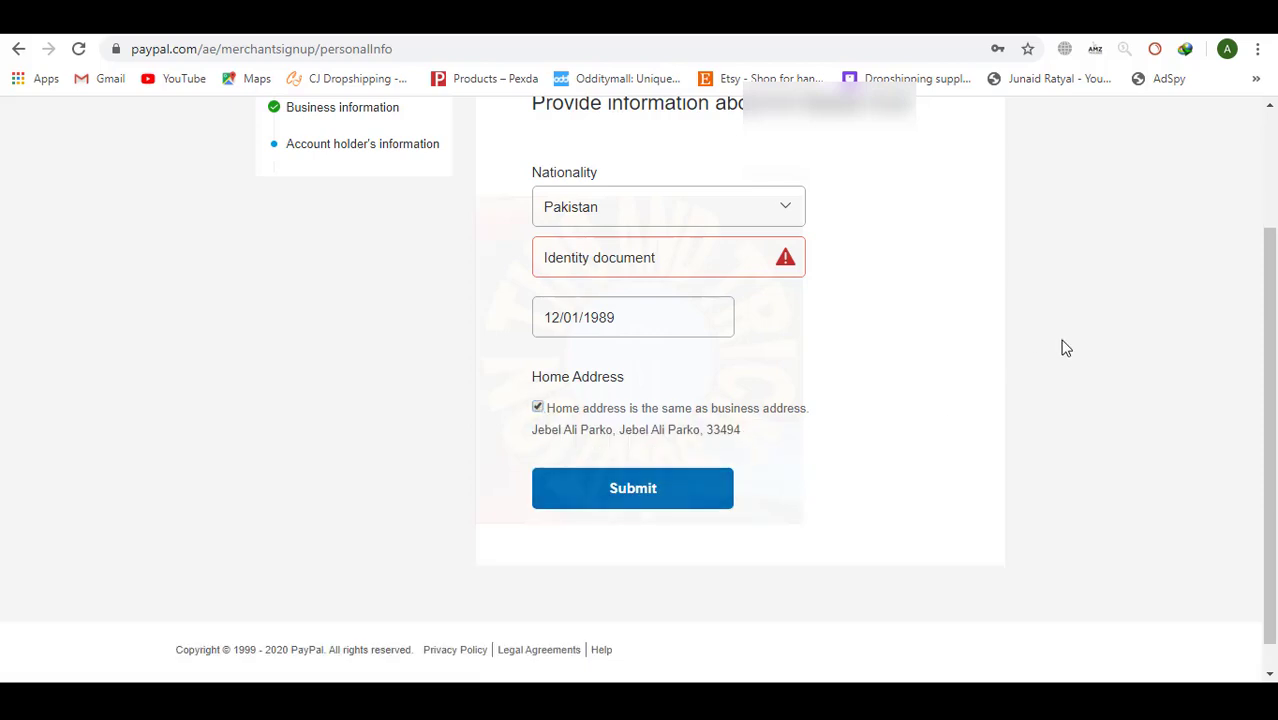
Choose National ID as the document type and enter the national ID number.
click(647, 495)
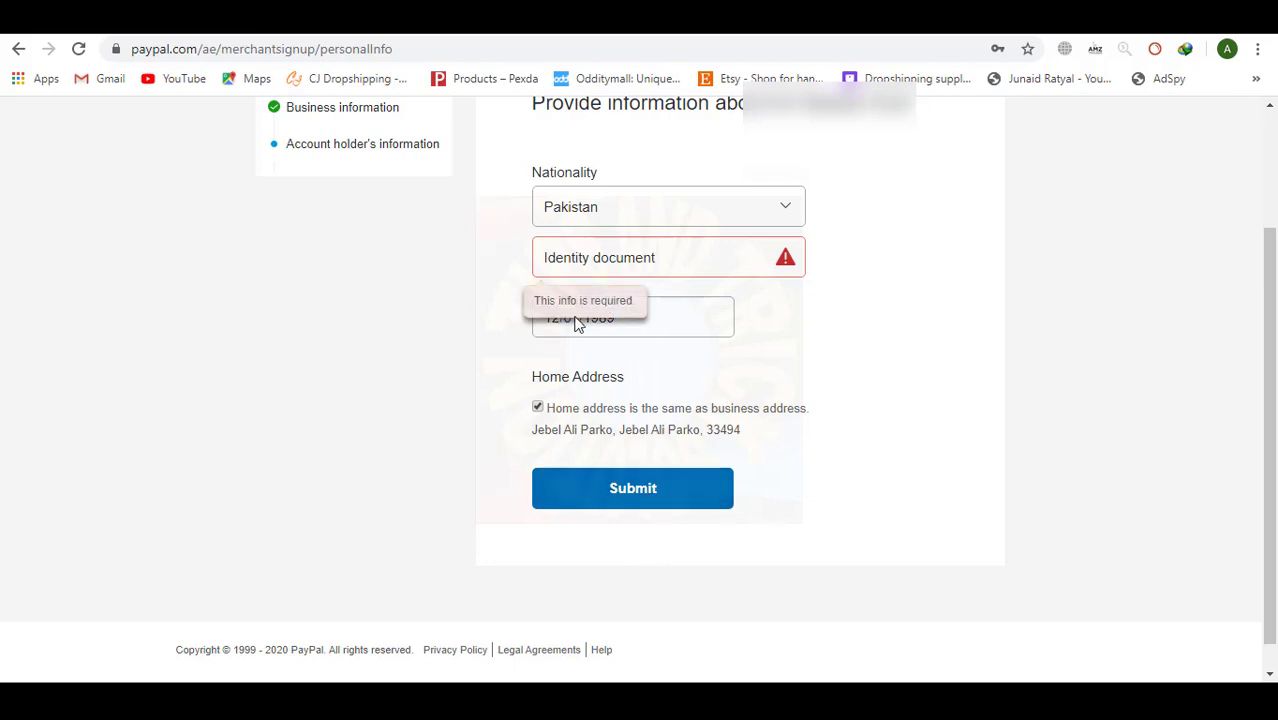
click(653, 258)
click(653, 257)
click(682, 260)
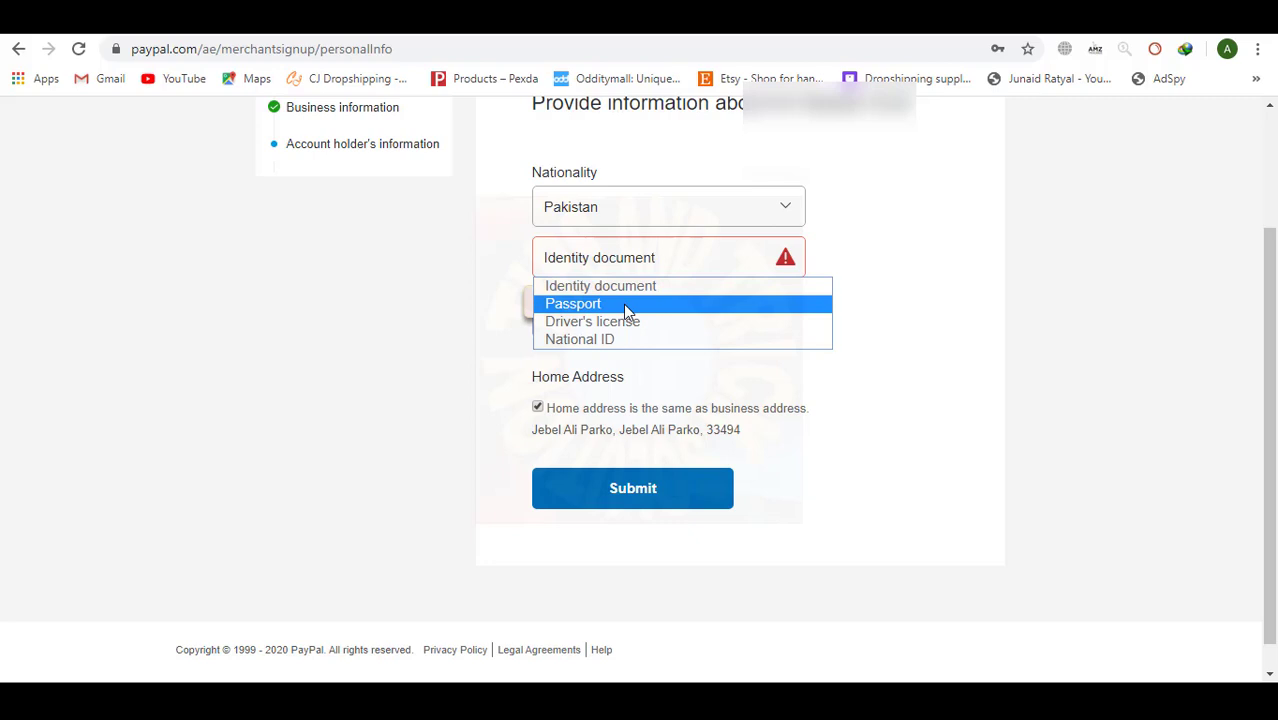
click(623, 304)
click(707, 319)
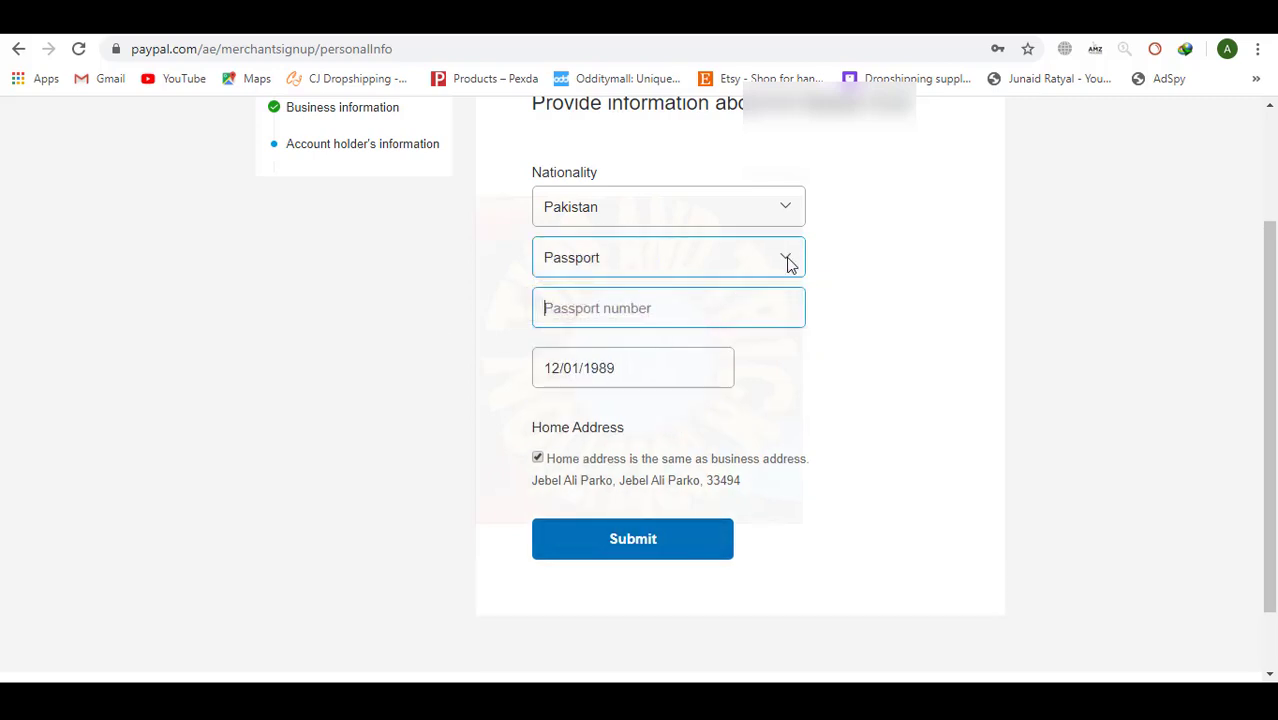
click(788, 262)
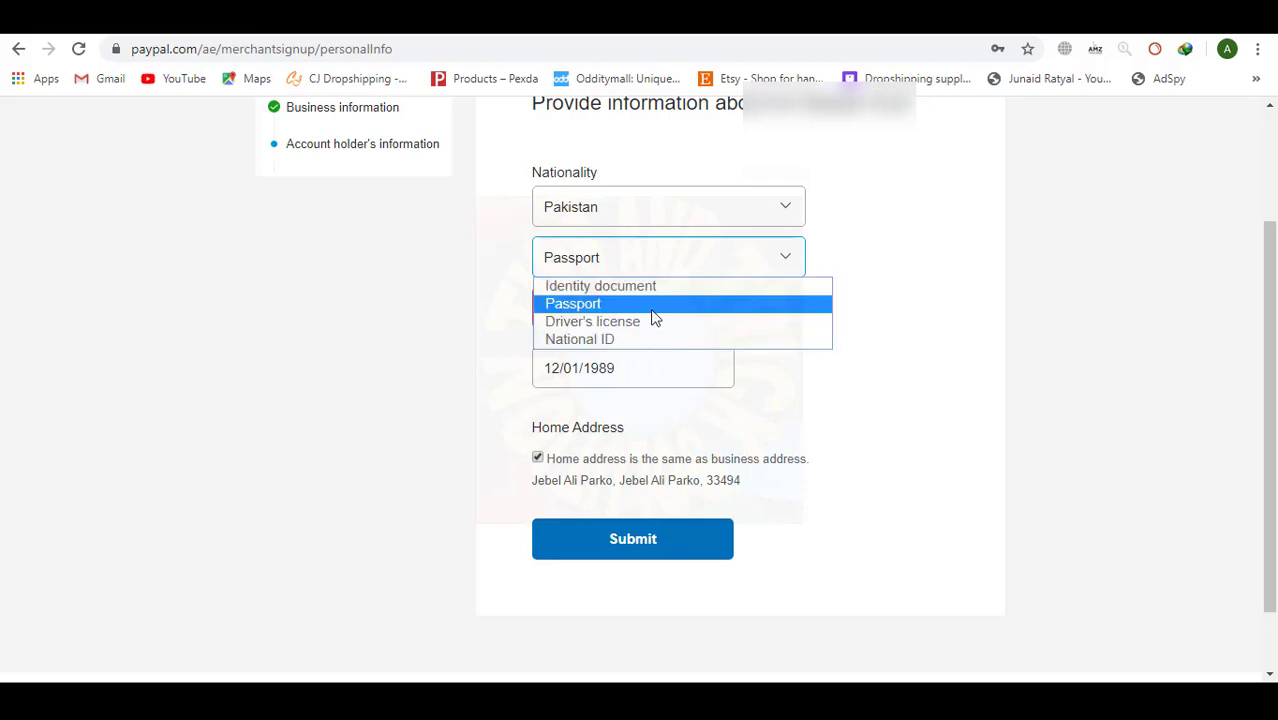
click(628, 336)
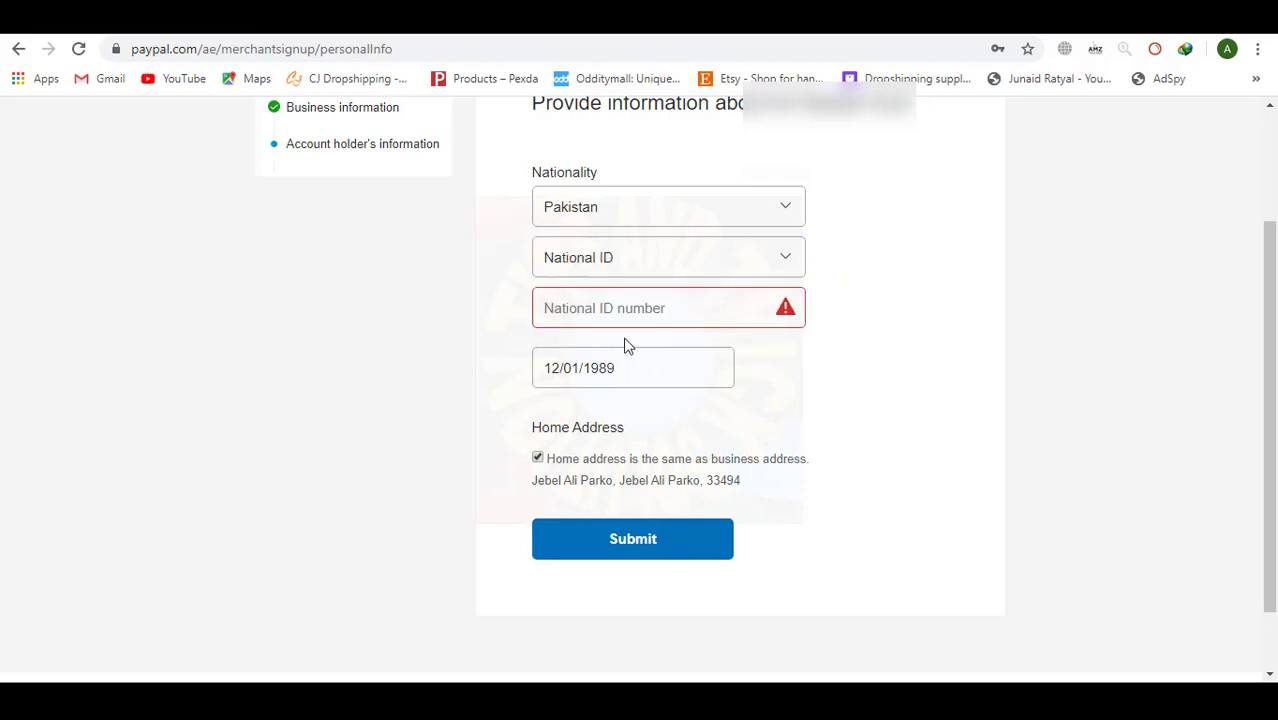
click(636, 306)
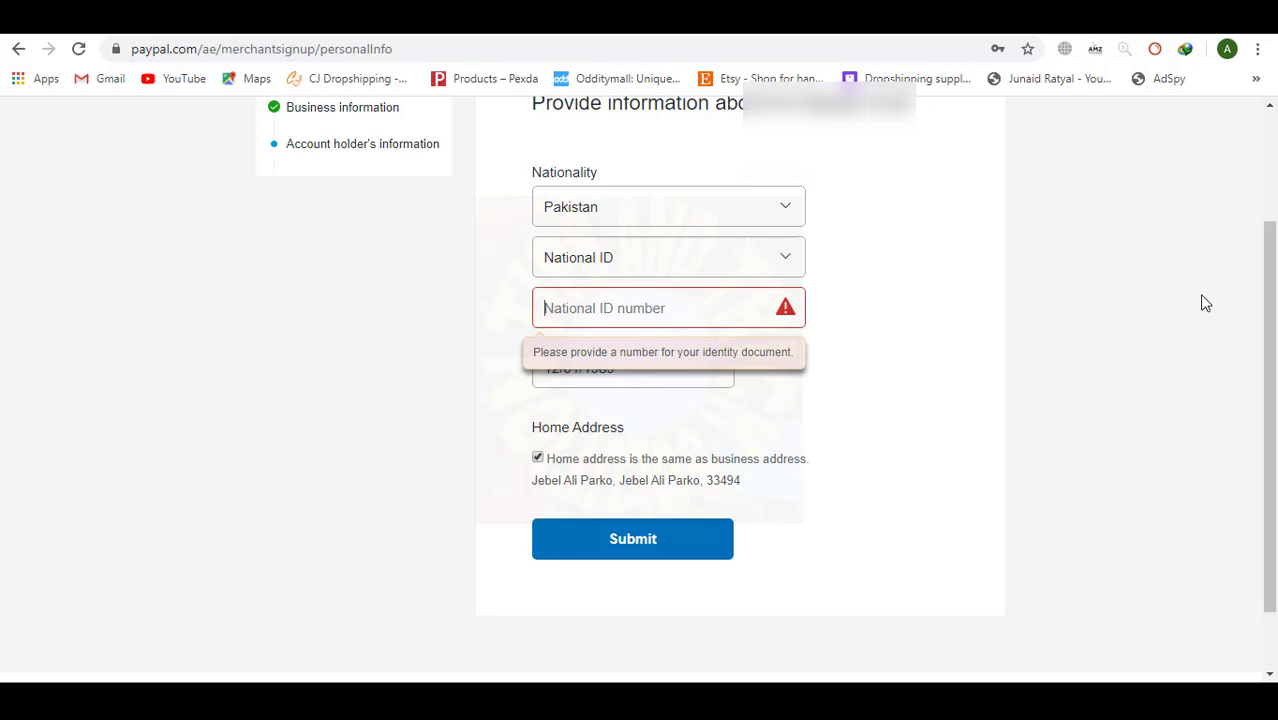
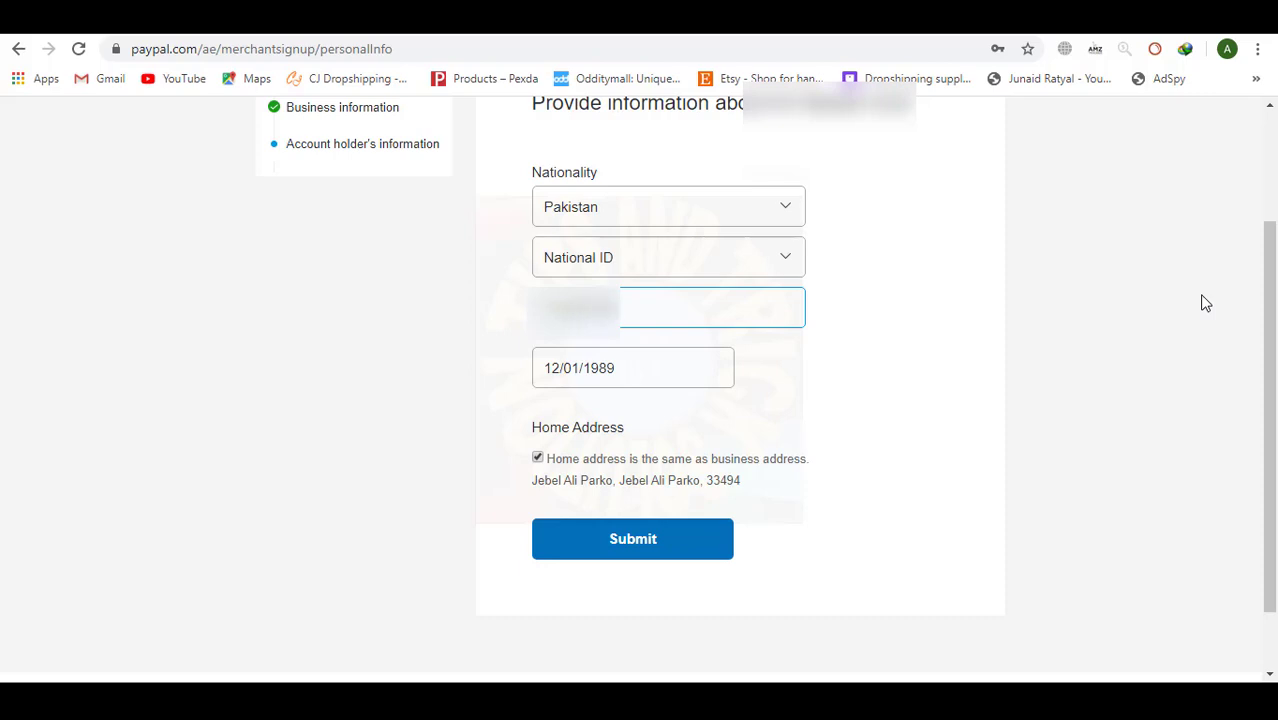
key(Tab)
Submit the completed personal information form.
click(703, 545)
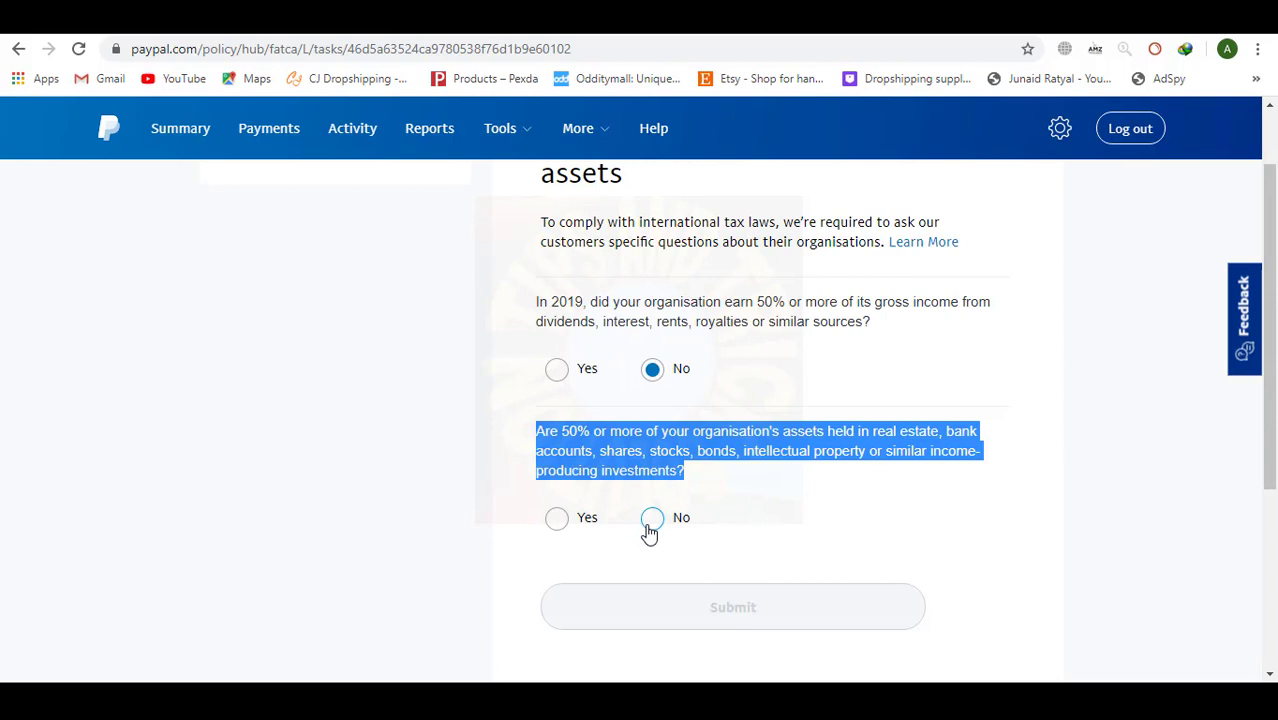
Answer No to the 2019 passive income question, submit the self-certification, and go to account overview.
click(651, 518)
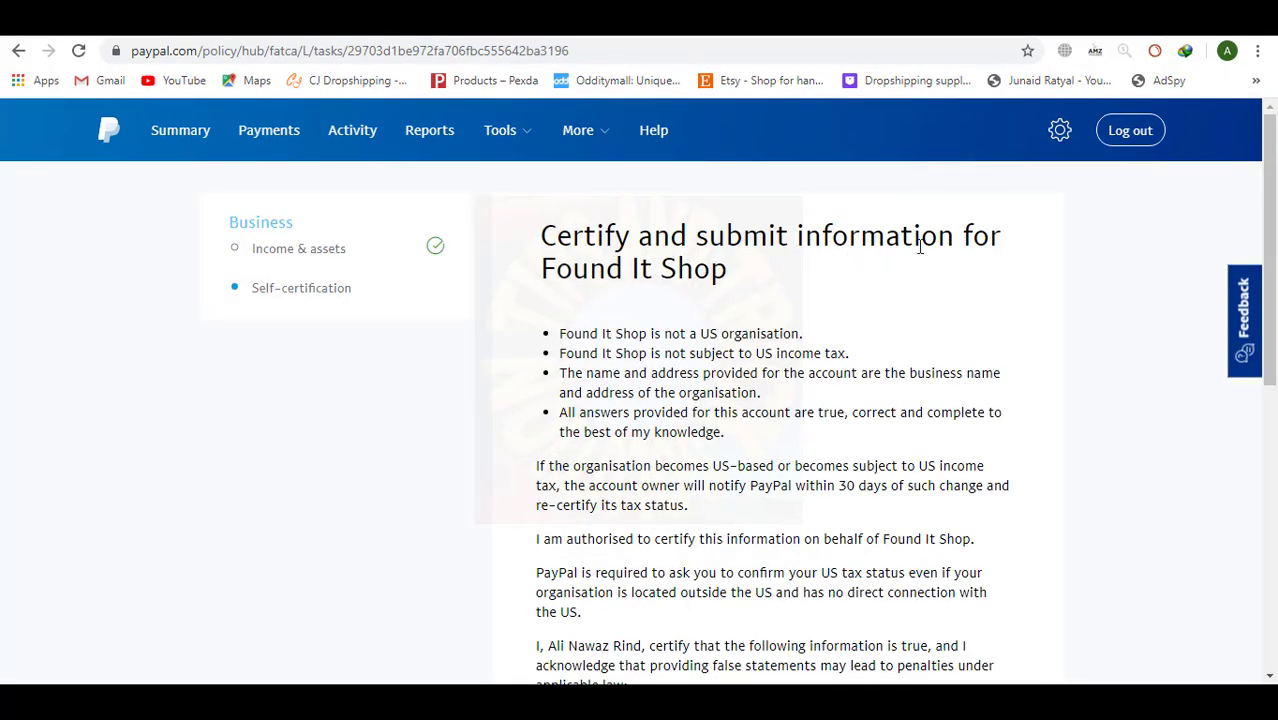
scroll(744, 303, down, 4)
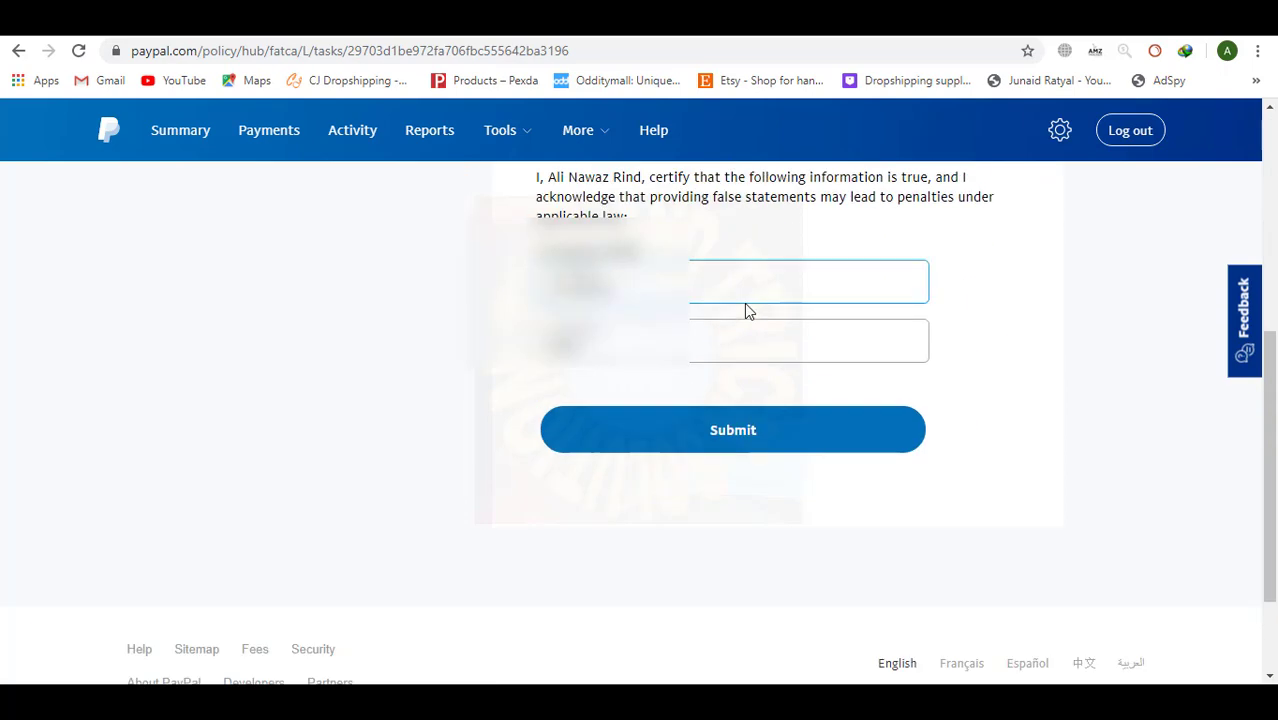
click(790, 447)
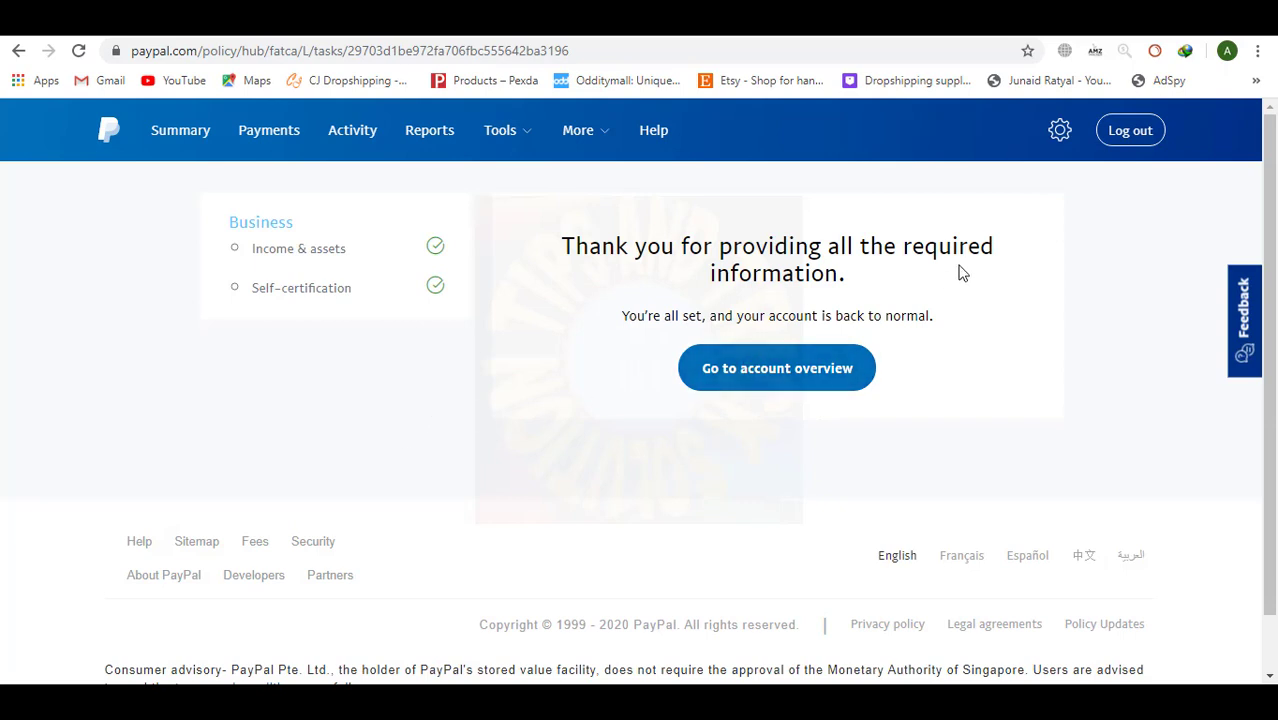
click(785, 386)
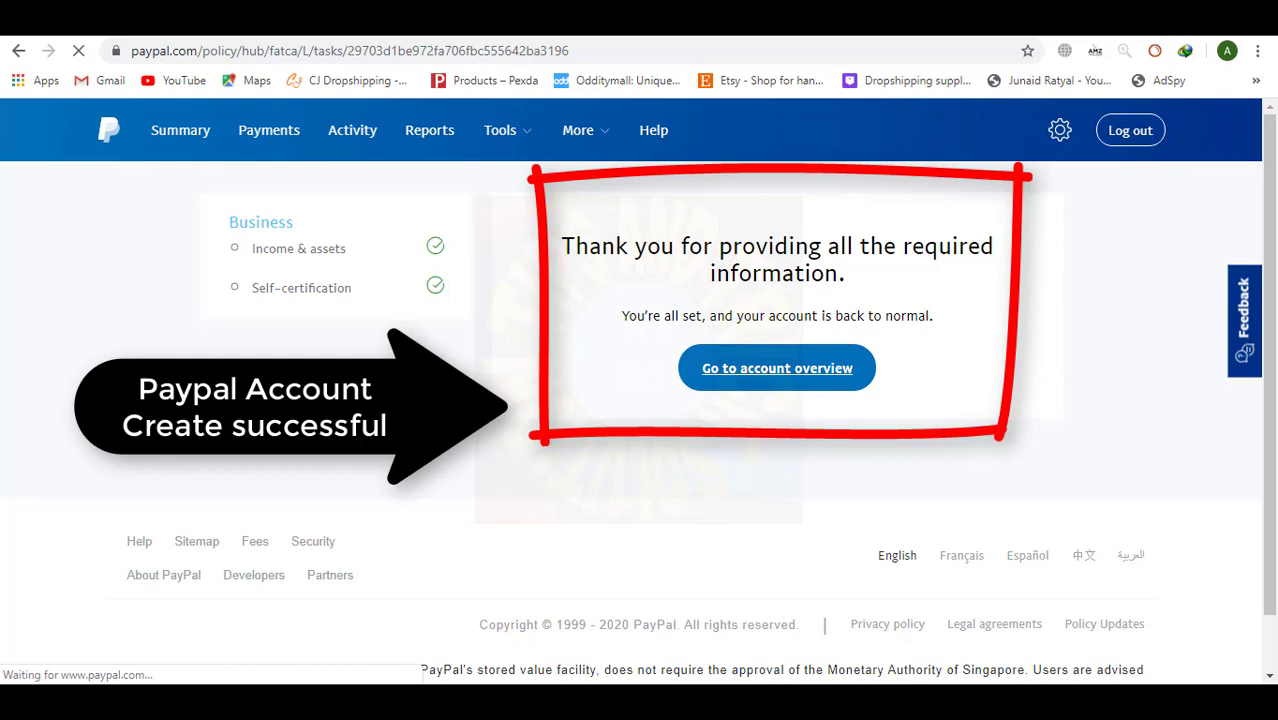